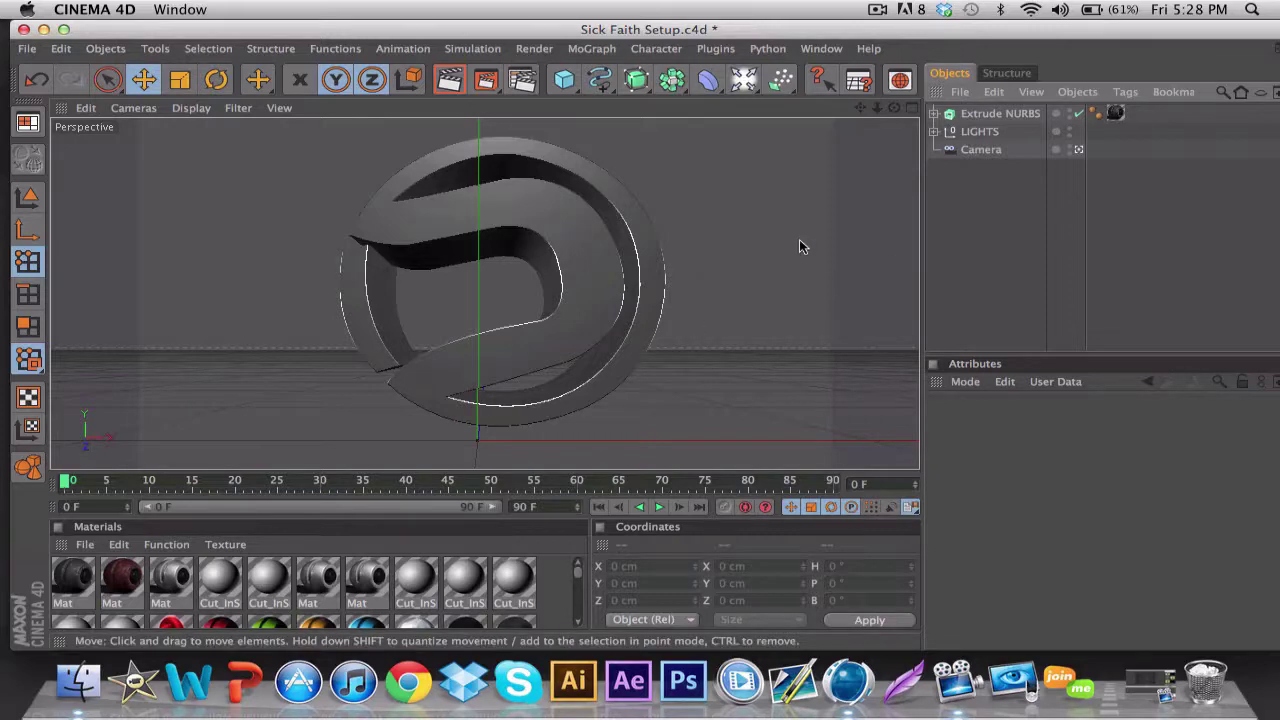
Step: Orbit the viewport to tilt the extruded logo slightly
{"action": "scroll", "coordinate": [643, 271], "scroll_direction": "up", "scroll_amount": 1}
{"action": "scroll", "coordinate": [643, 271], "scroll_direction": "down", "scroll_amount": 5}
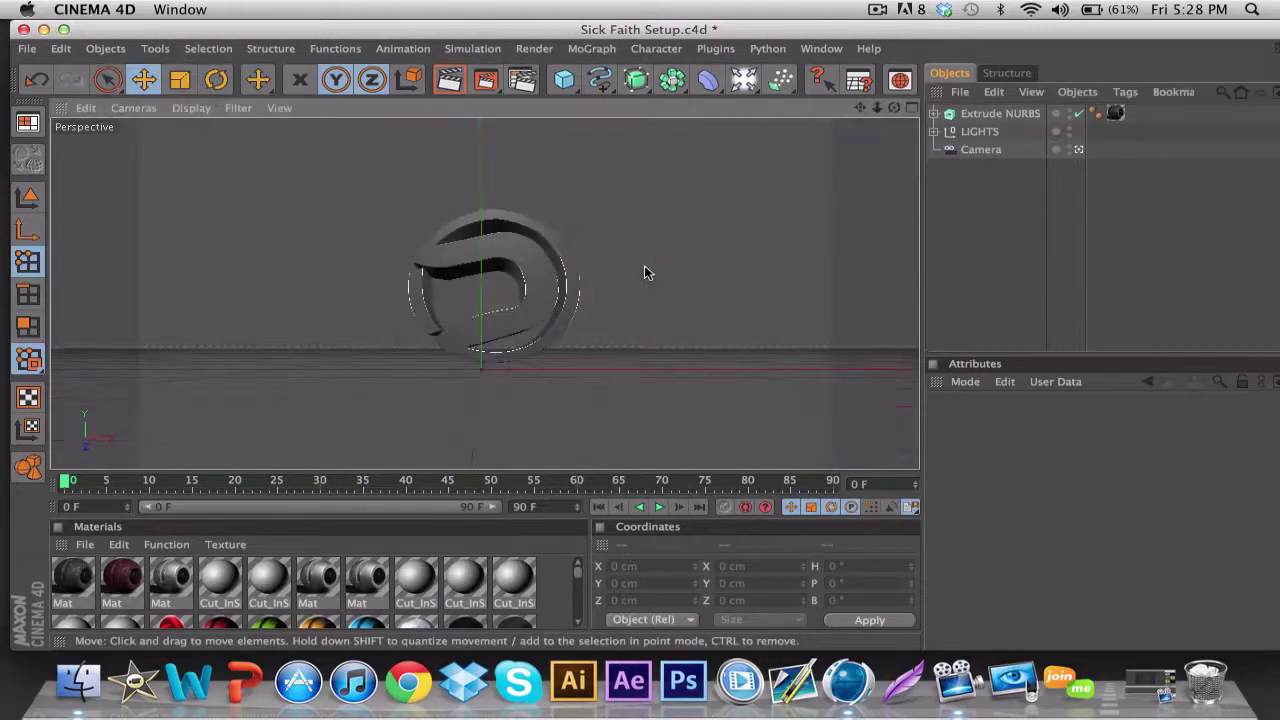
{"action": "scroll", "coordinate": [643, 271], "scroll_direction": "up", "scroll_amount": 8}
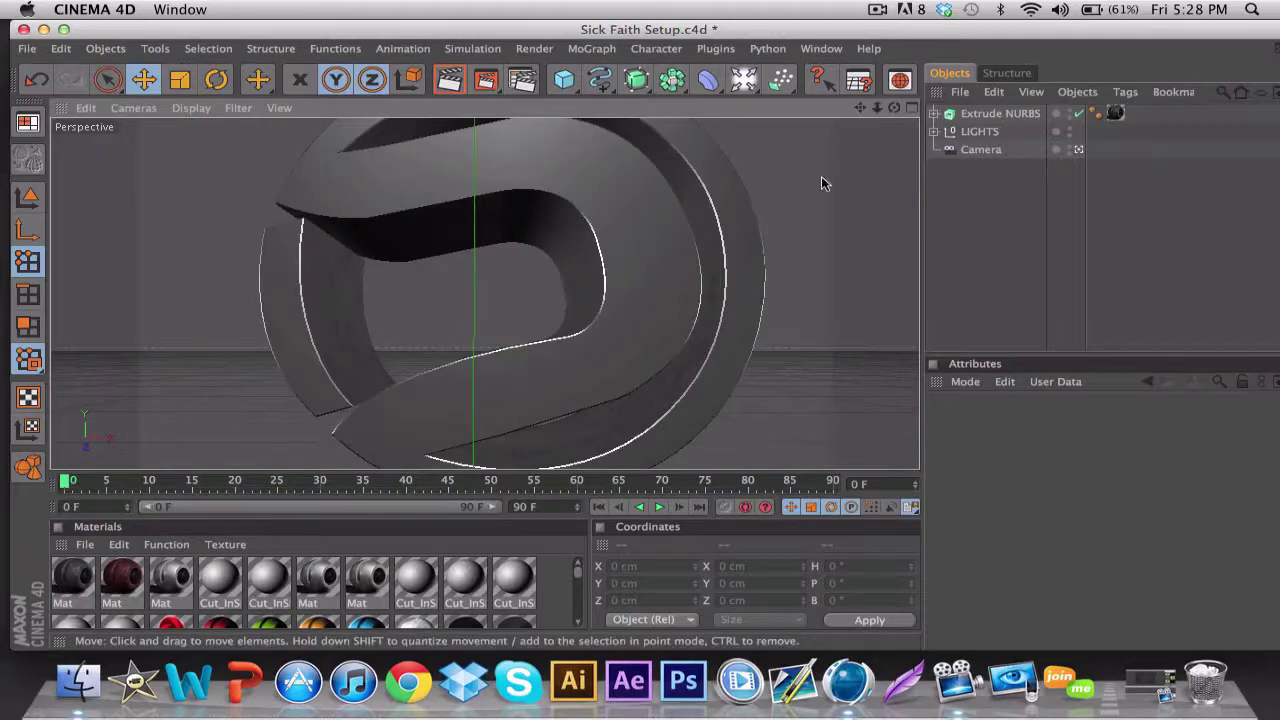
{"action": "scroll", "coordinate": [680, 250], "scroll_direction": "down", "scroll_amount": 5}
{"action": "scroll", "coordinate": [634, 289], "scroll_direction": "up", "scroll_amount": 3}
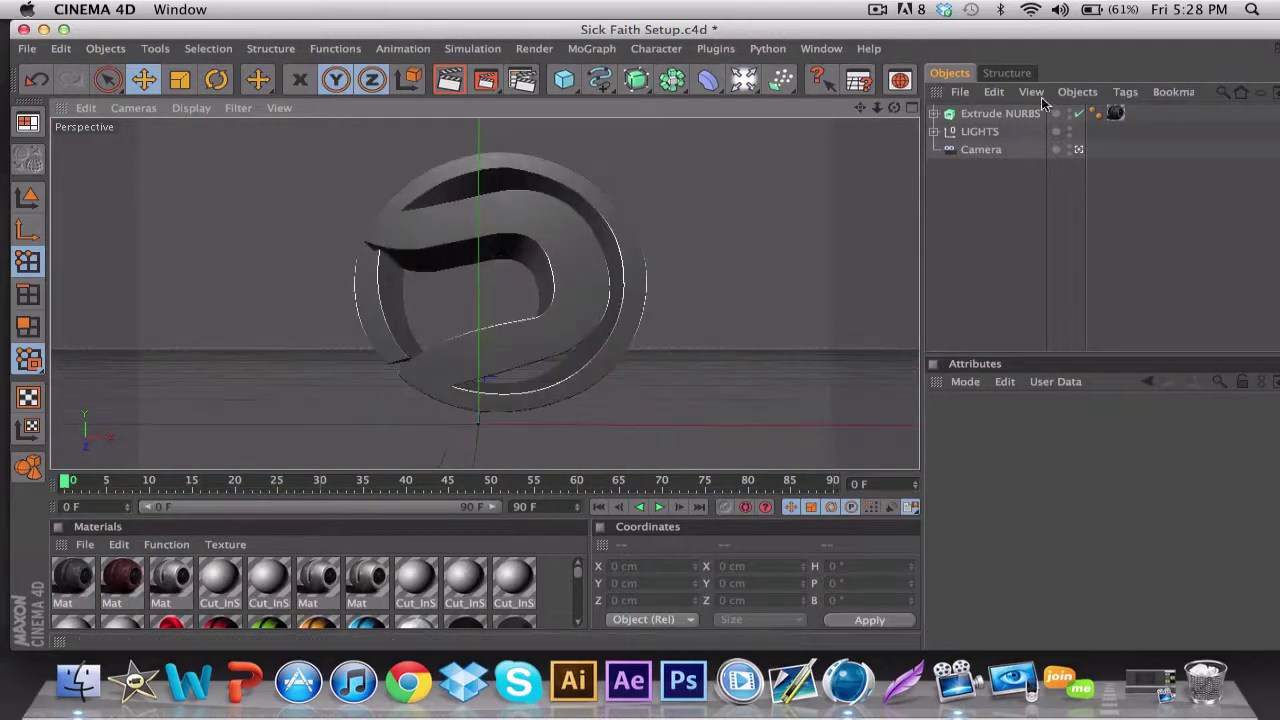
{"action": "left_click", "coordinate": [1000, 113]}
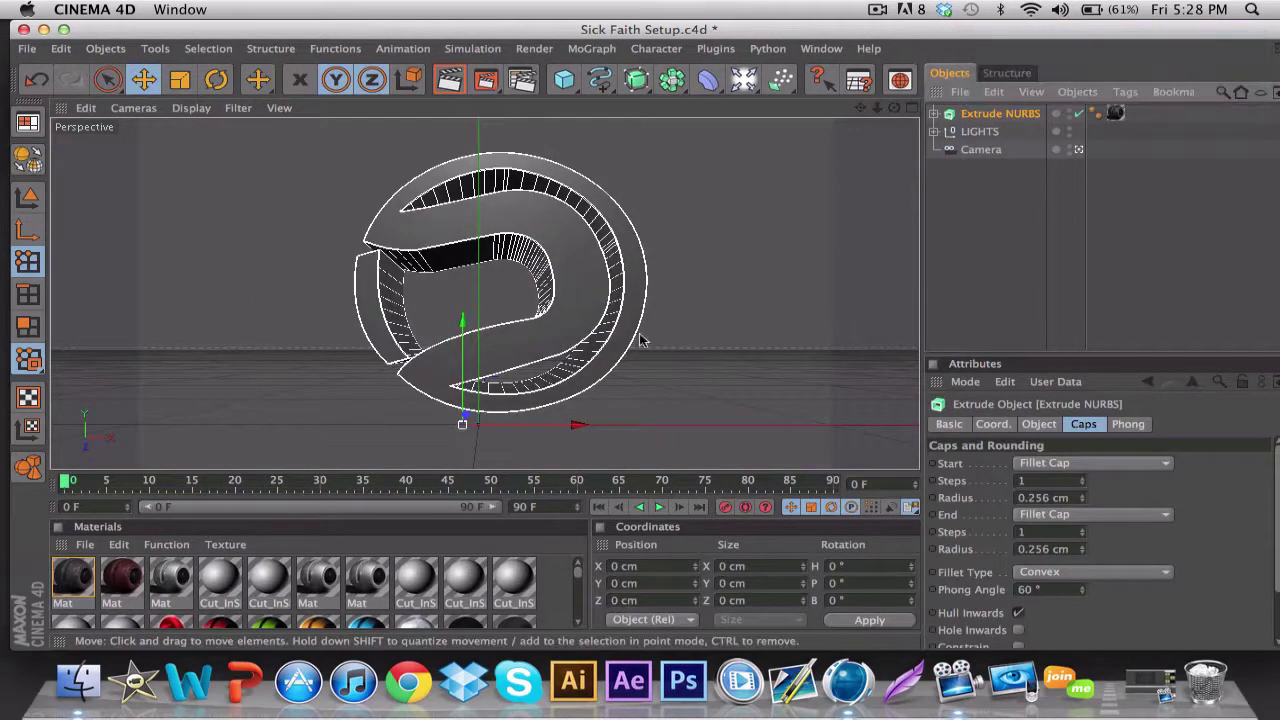
{"action": "left_click", "coordinate": [966, 33]}
{"action": "left_click_drag", "start_coordinate": [552, 395], "coordinate": [448, 378], "text": "alt"}
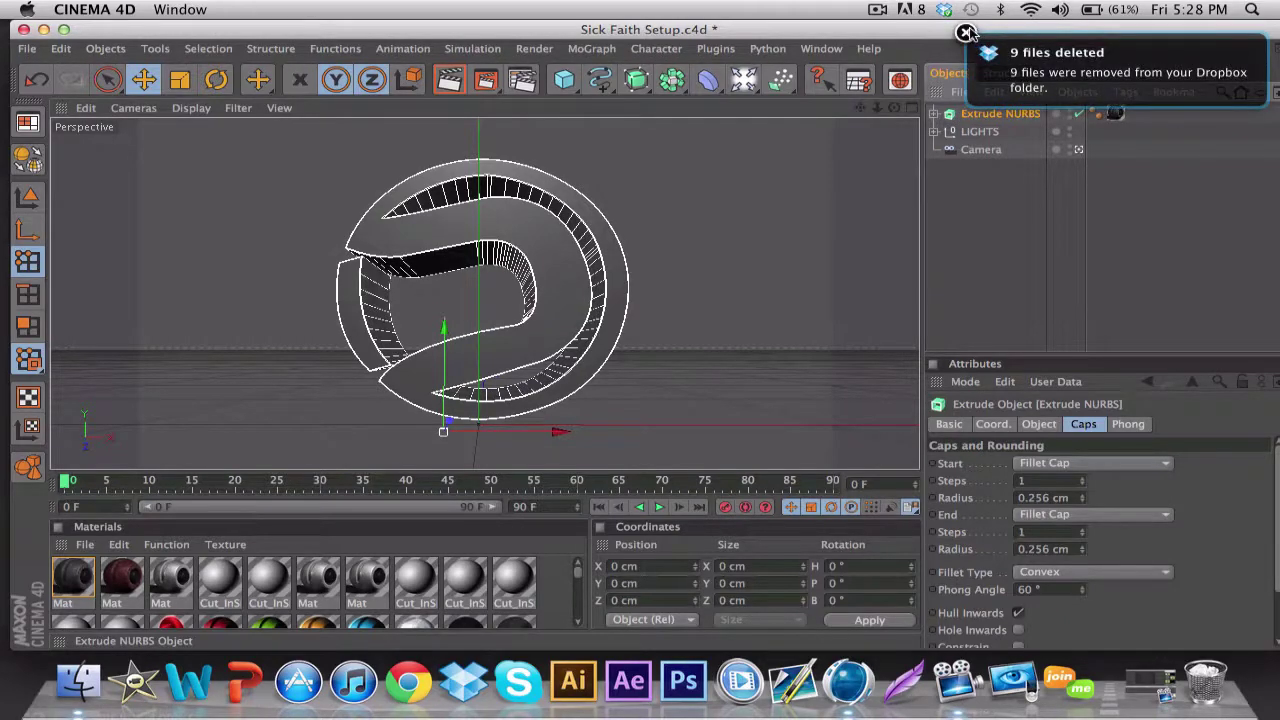
{"action": "left_click", "coordinate": [966, 33]}
Step: Copy and paste Extrude NURBS, then select the new Extrude NURBS.1 copy
{"action": "left_click", "coordinate": [930, 117]}
{"action": "left_click", "coordinate": [933, 114]}
{"action": "left_click", "coordinate": [933, 114]}
{"action": "left_click", "coordinate": [990, 114]}
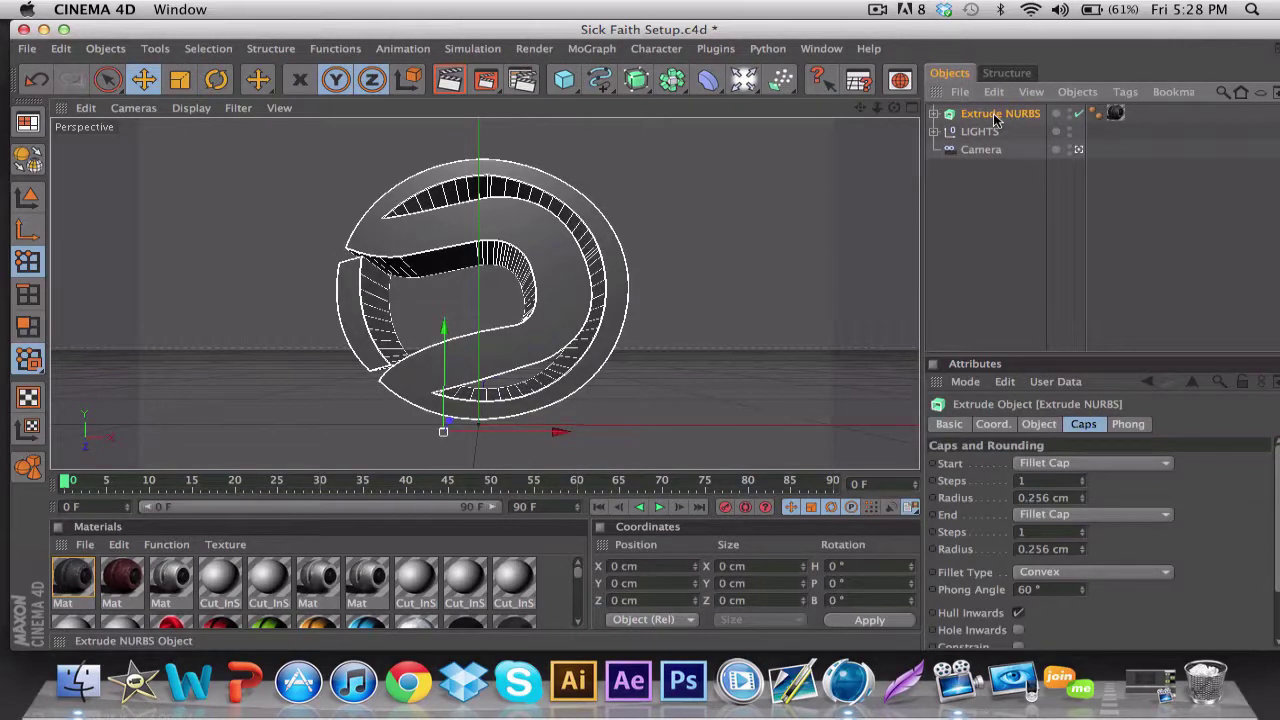
{"action": "key", "text": "super+c"}
{"action": "key", "text": "super+v"}
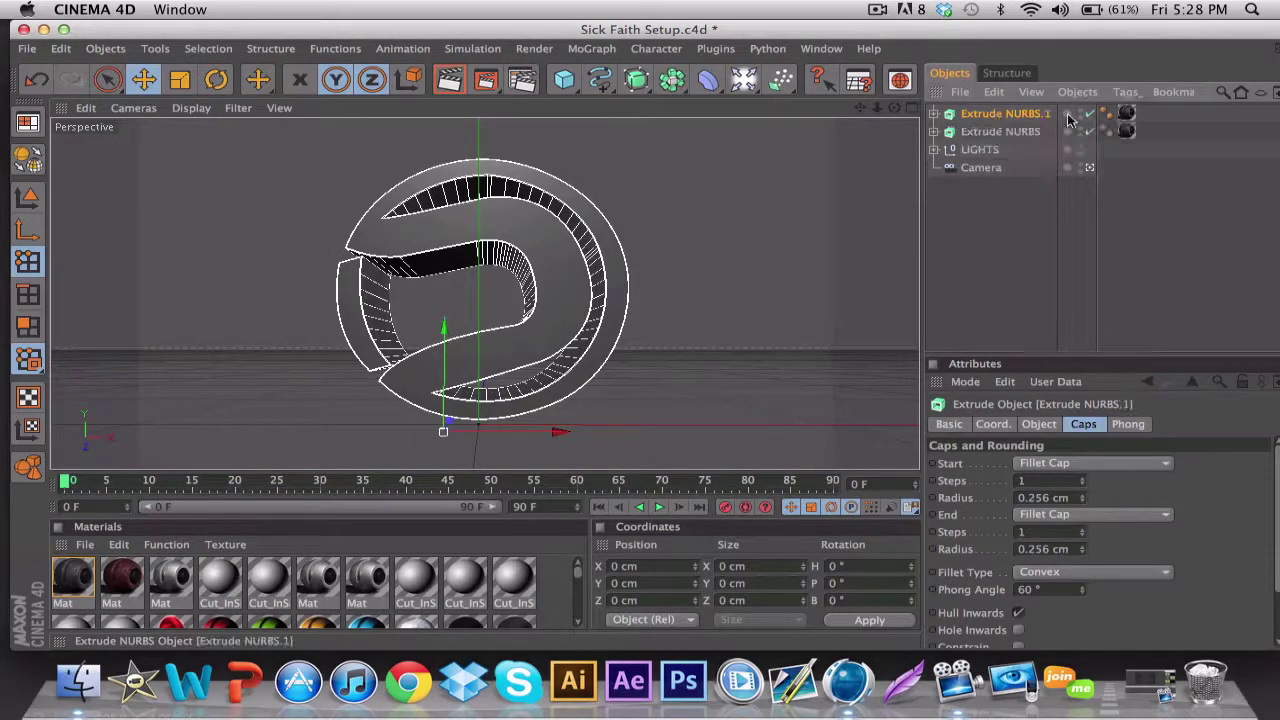
{"action": "left_click", "coordinate": [996, 118]}
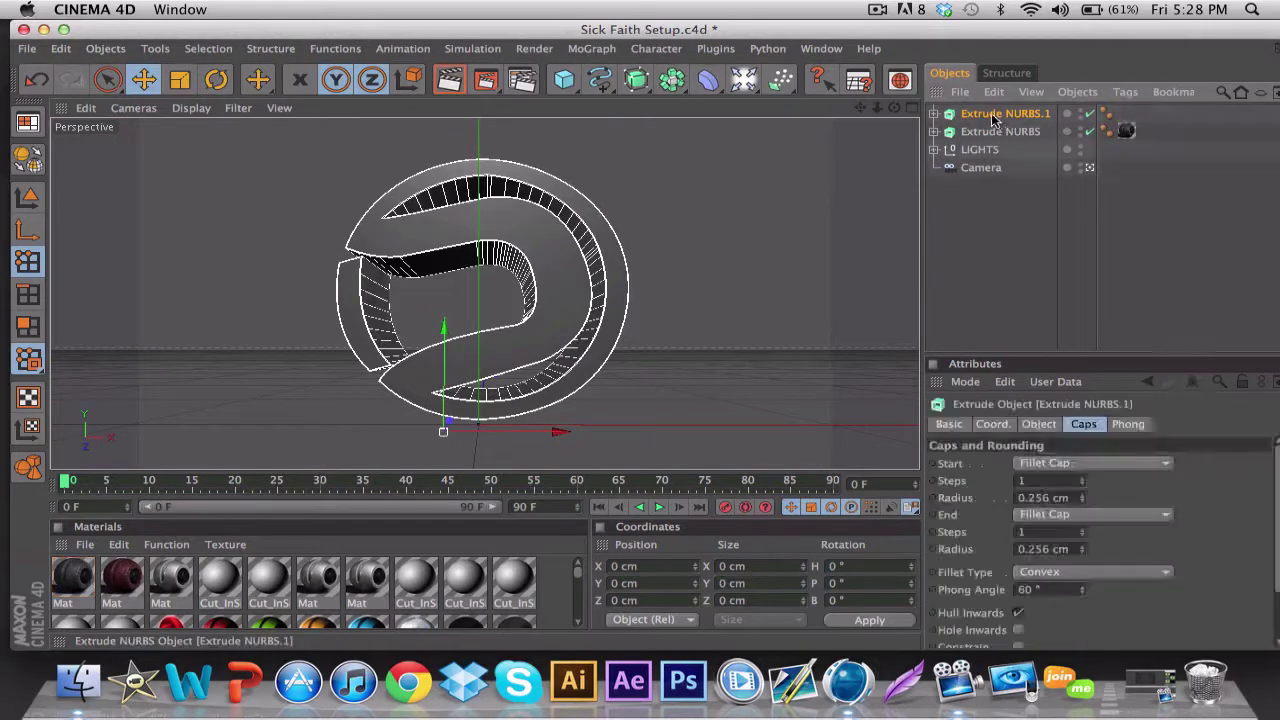
Step: Add an Atom Array and nest Extrude NURBS.1 inside it
{"action": "left_click", "coordinate": [677, 81]}
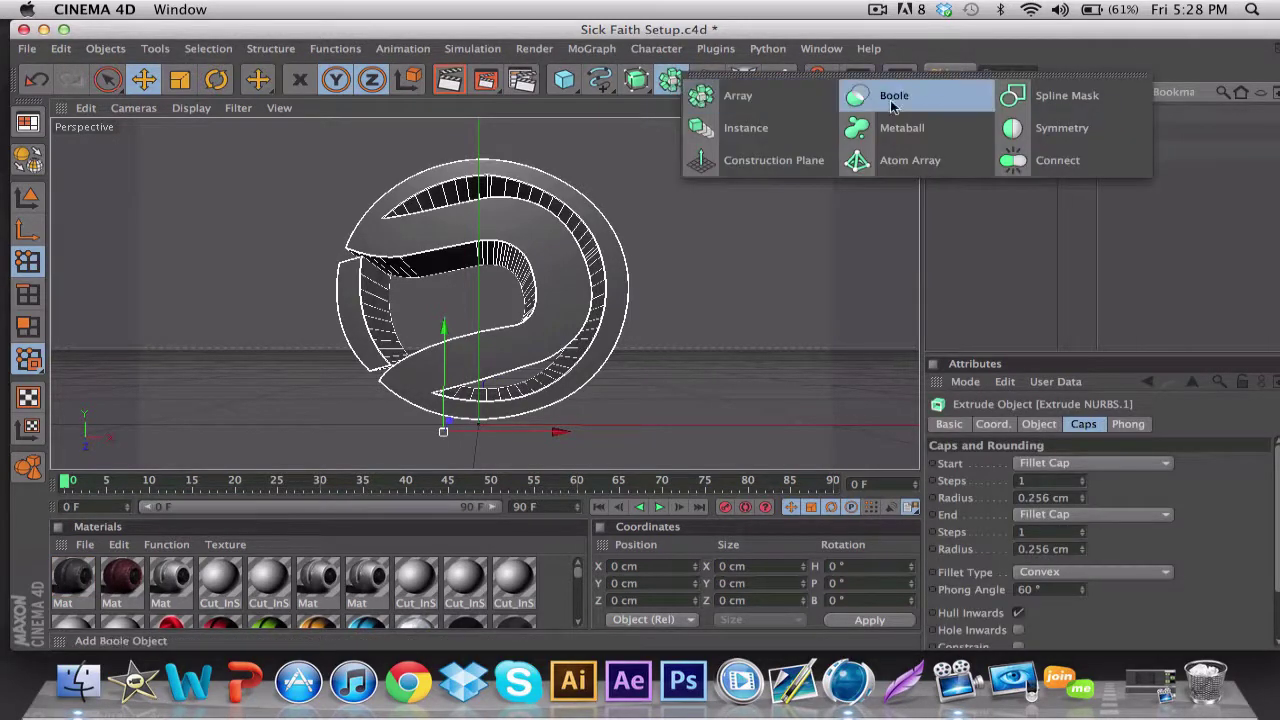
{"action": "left_click", "coordinate": [905, 162]}
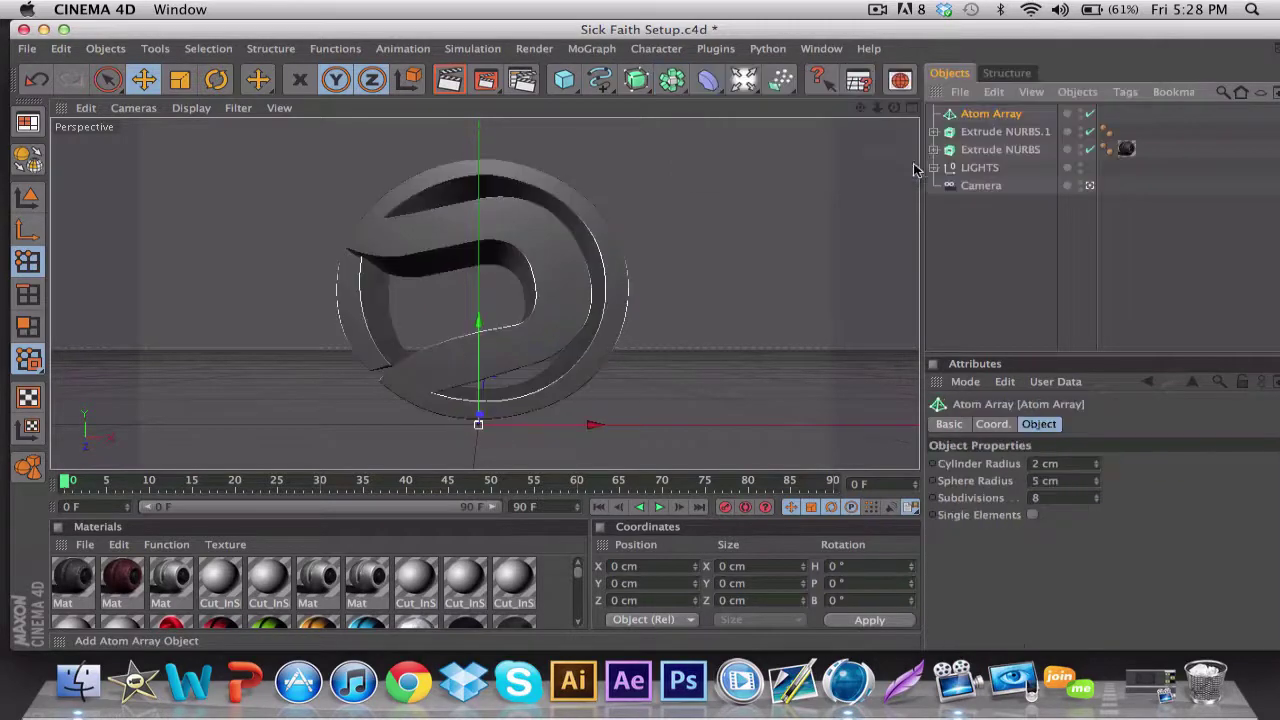
{"action": "left_click", "coordinate": [994, 132]}
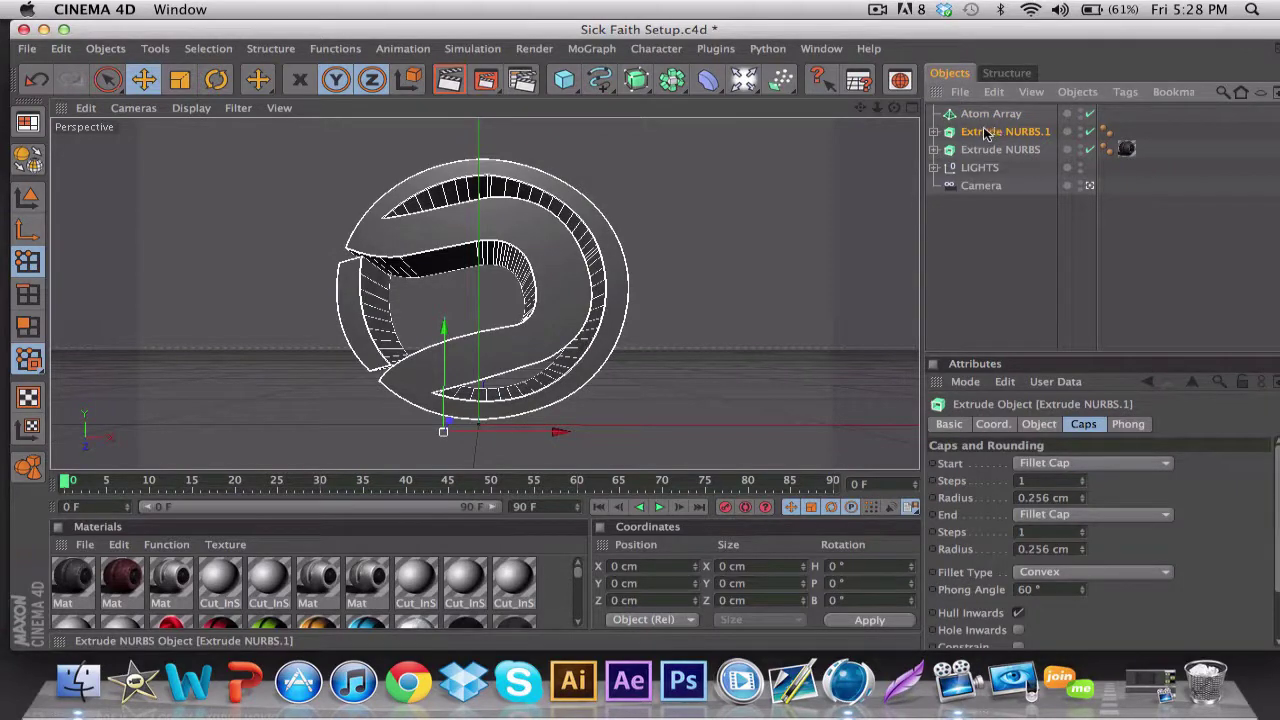
{"action": "left_click_drag", "start_coordinate": [985, 133], "coordinate": [988, 115]}
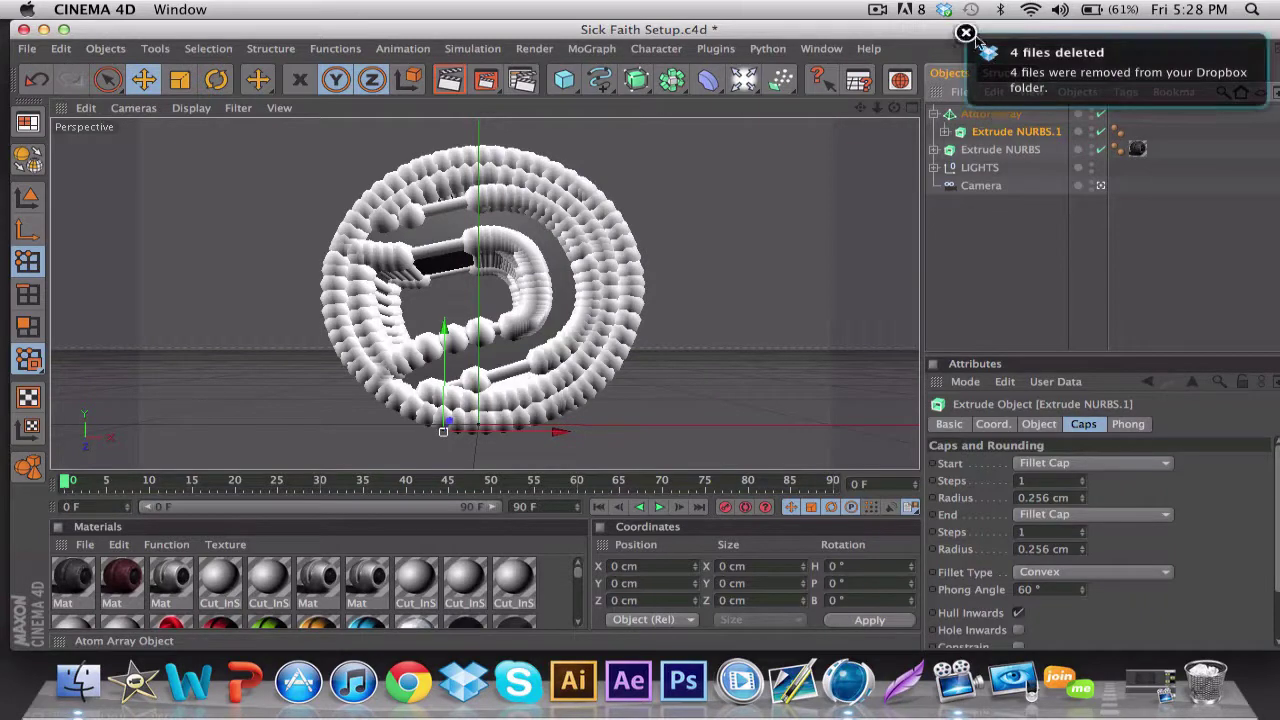
{"action": "left_click", "coordinate": [966, 33]}
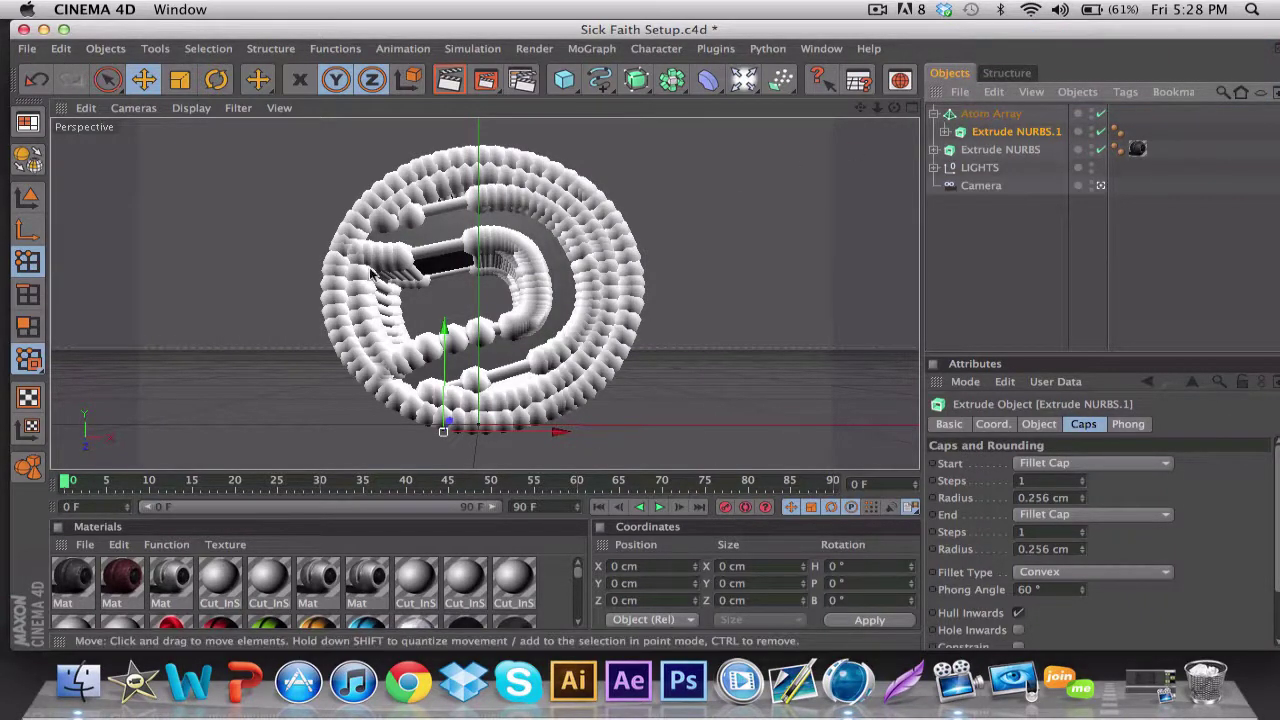
Step: Set the Atom Array's Cylinder Radius and Sphere Radius to 0.8 cm
{"action": "left_click", "coordinate": [988, 115]}
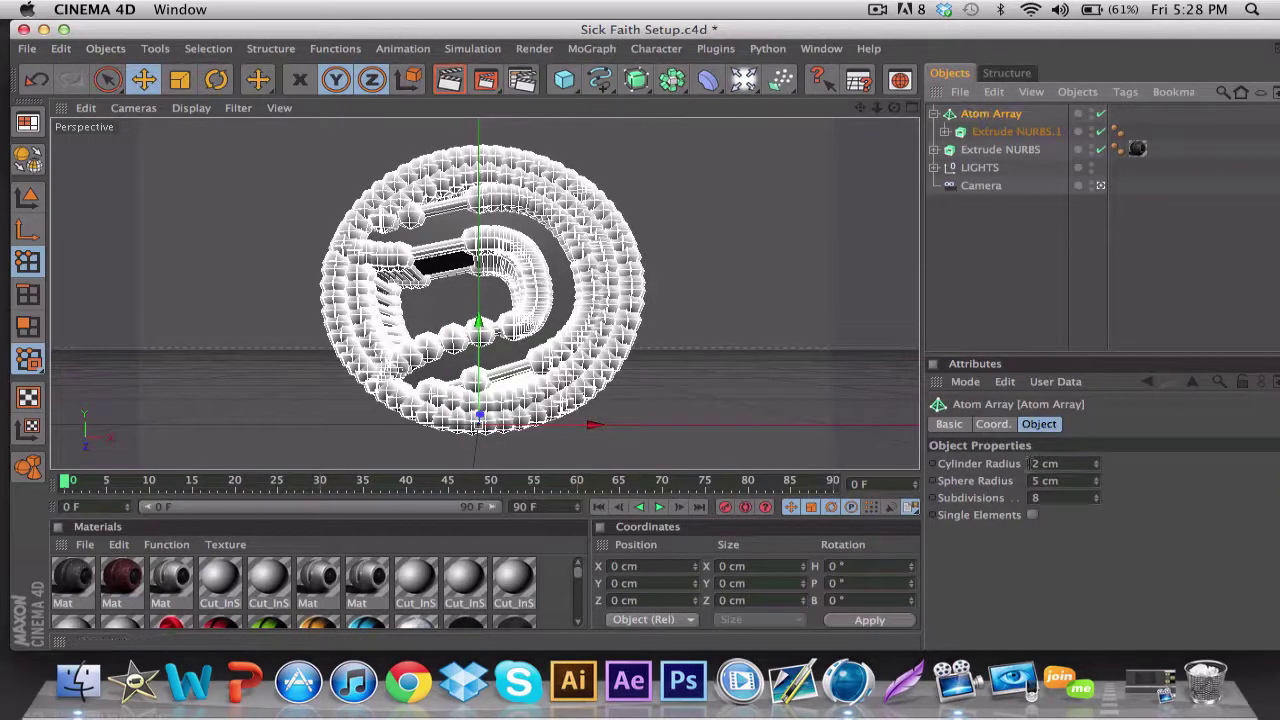
{"action": "double_click", "coordinate": [1037, 462]}
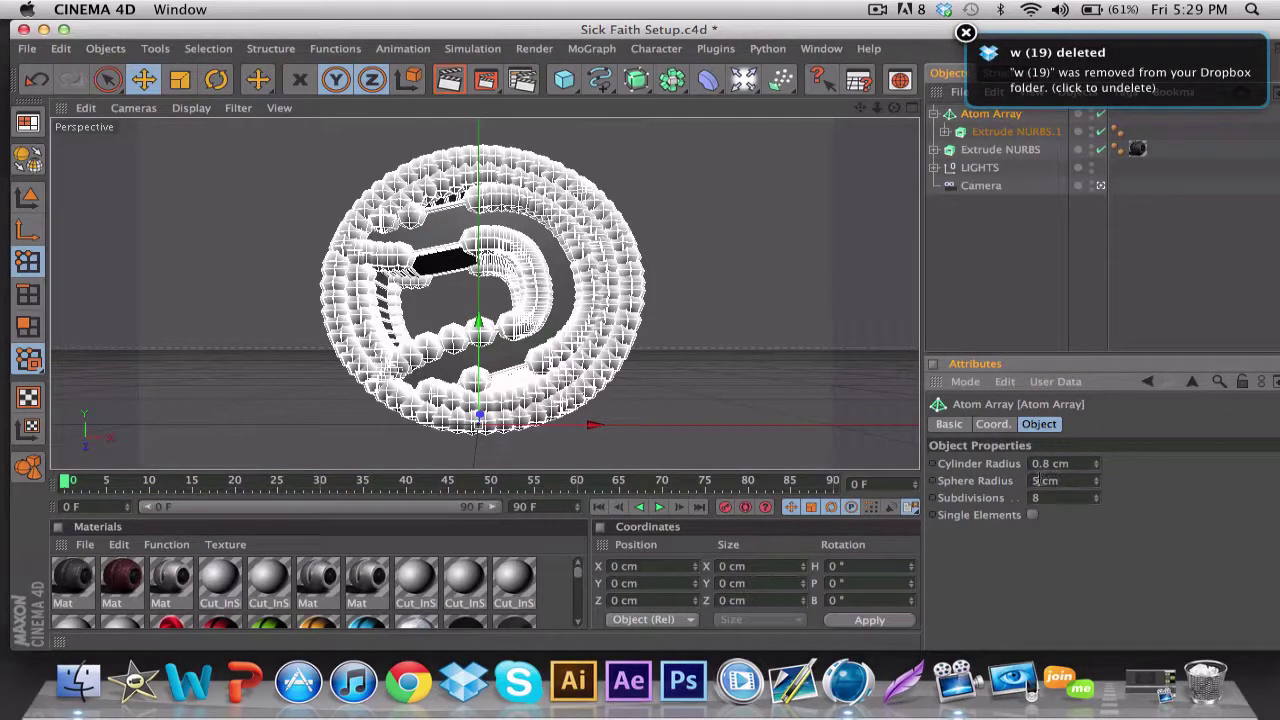
{"action": "key", "text": "Return"}
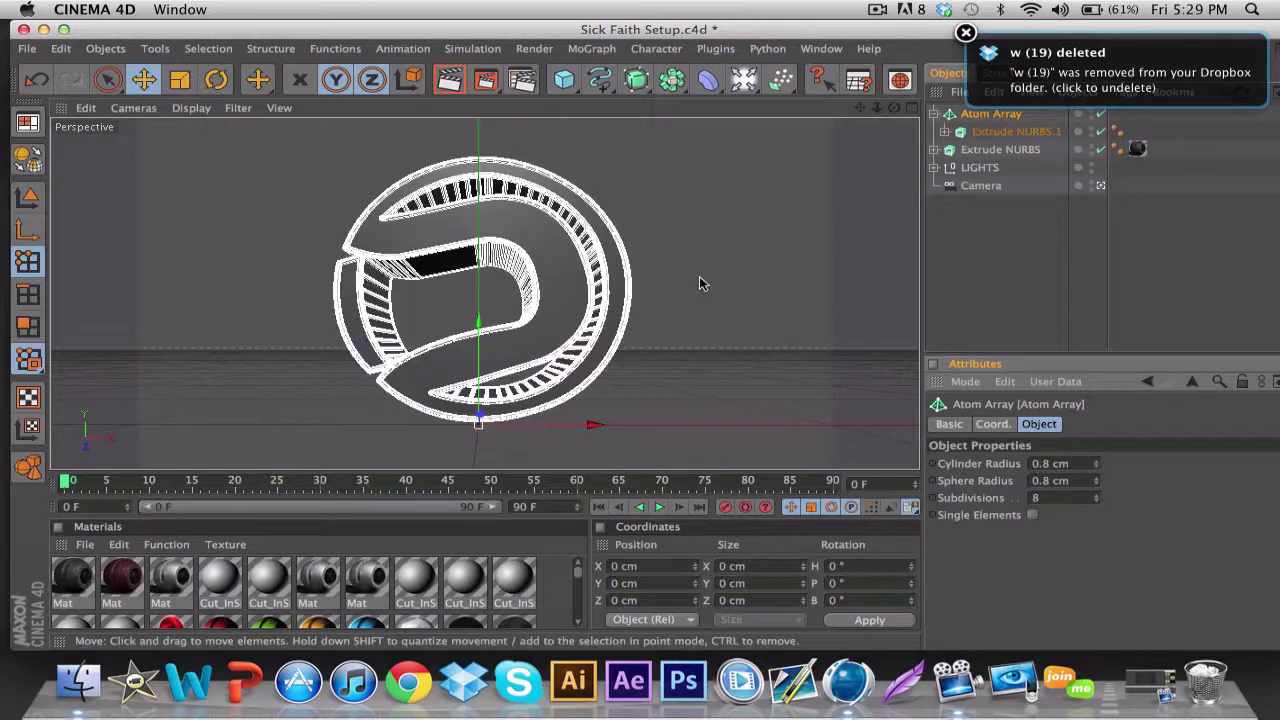
{"action": "left_click", "coordinate": [699, 276]}
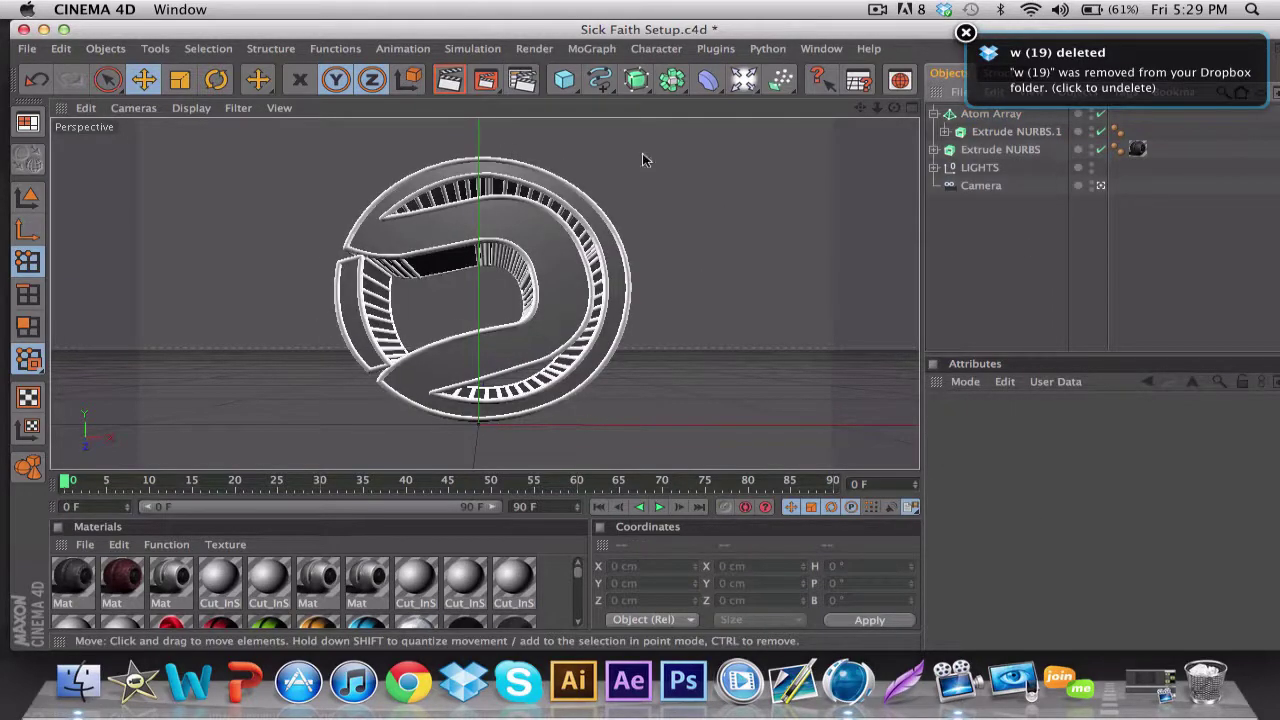
Step: Color the second material blue (R0 G140 B255) and apply it to the Atom Array
{"action": "double_click", "coordinate": [110, 573]}
{"action": "left_click", "coordinate": [557, 186]}
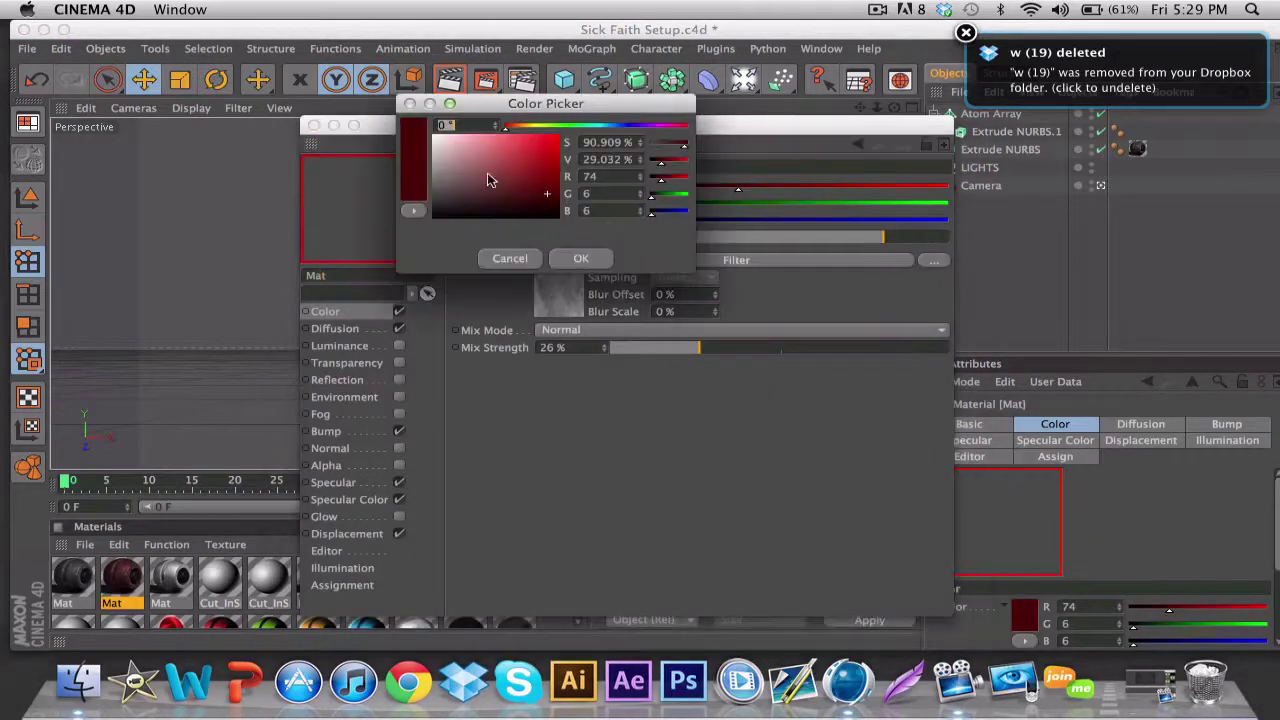
{"action": "left_click_drag", "start_coordinate": [480, 175], "coordinate": [559, 134]}
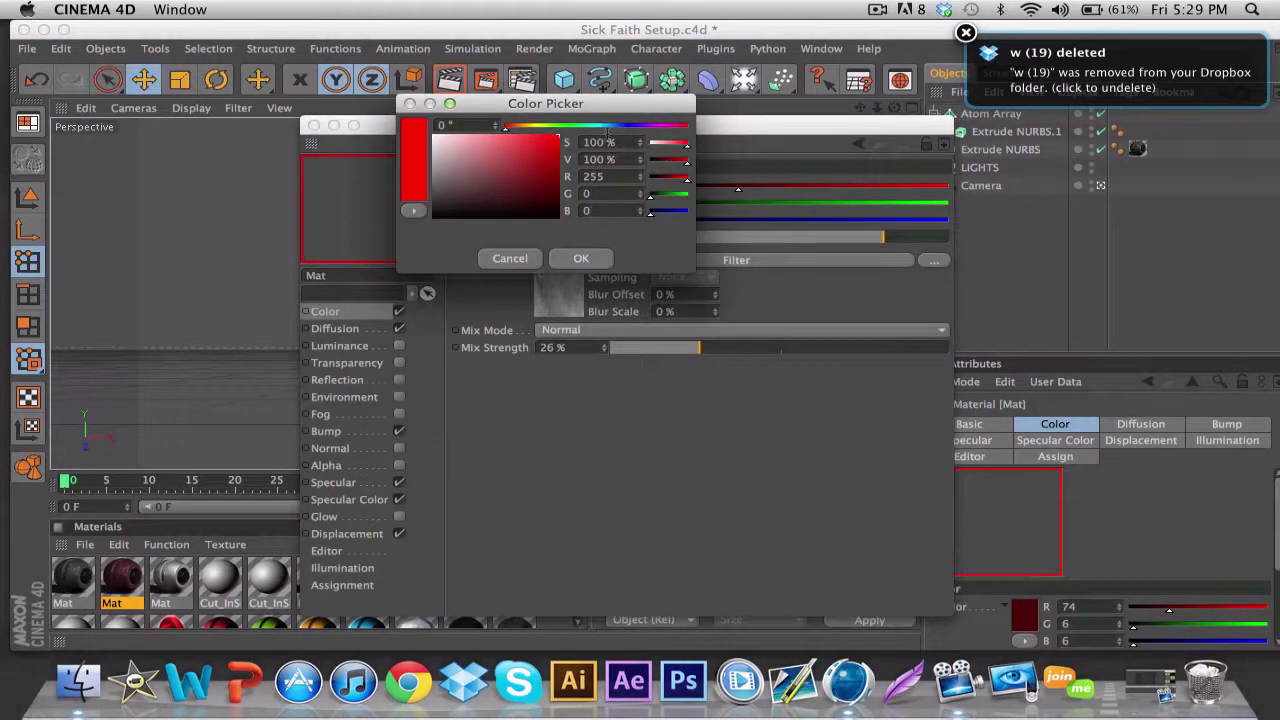
{"action": "left_click", "coordinate": [611, 126]}
{"action": "left_click", "coordinate": [581, 258]}
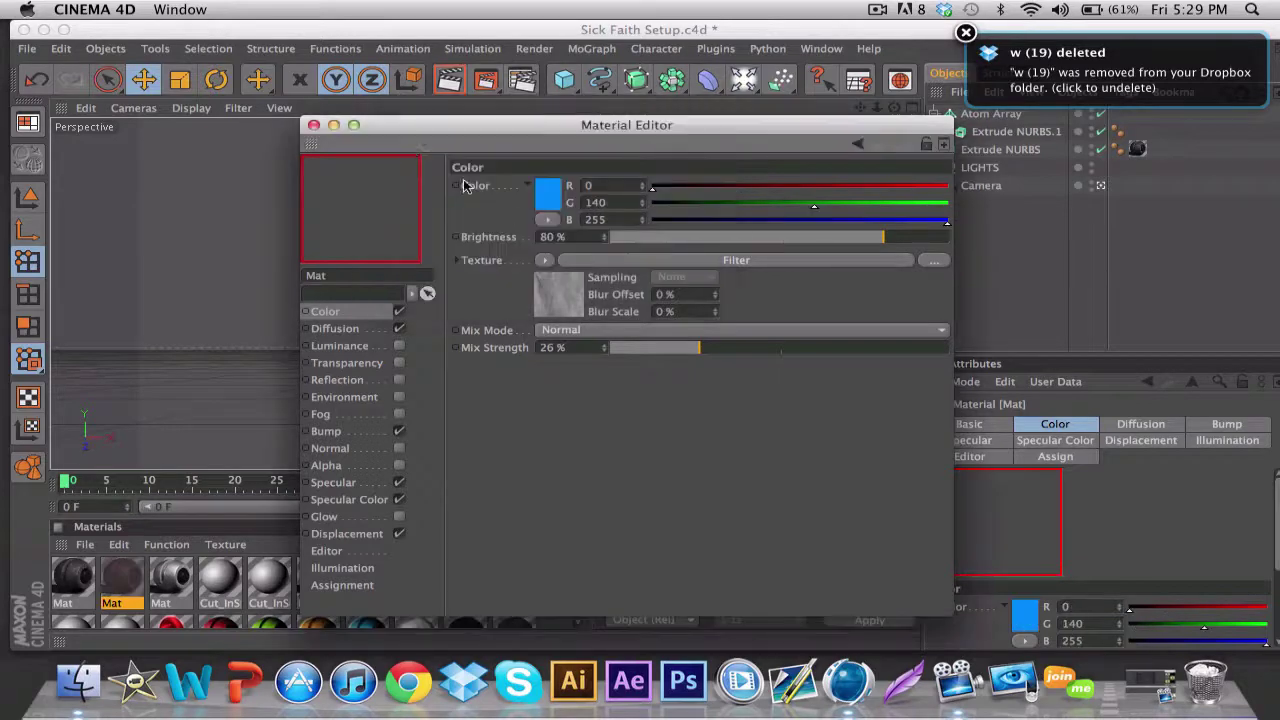
{"action": "left_click", "coordinate": [313, 125]}
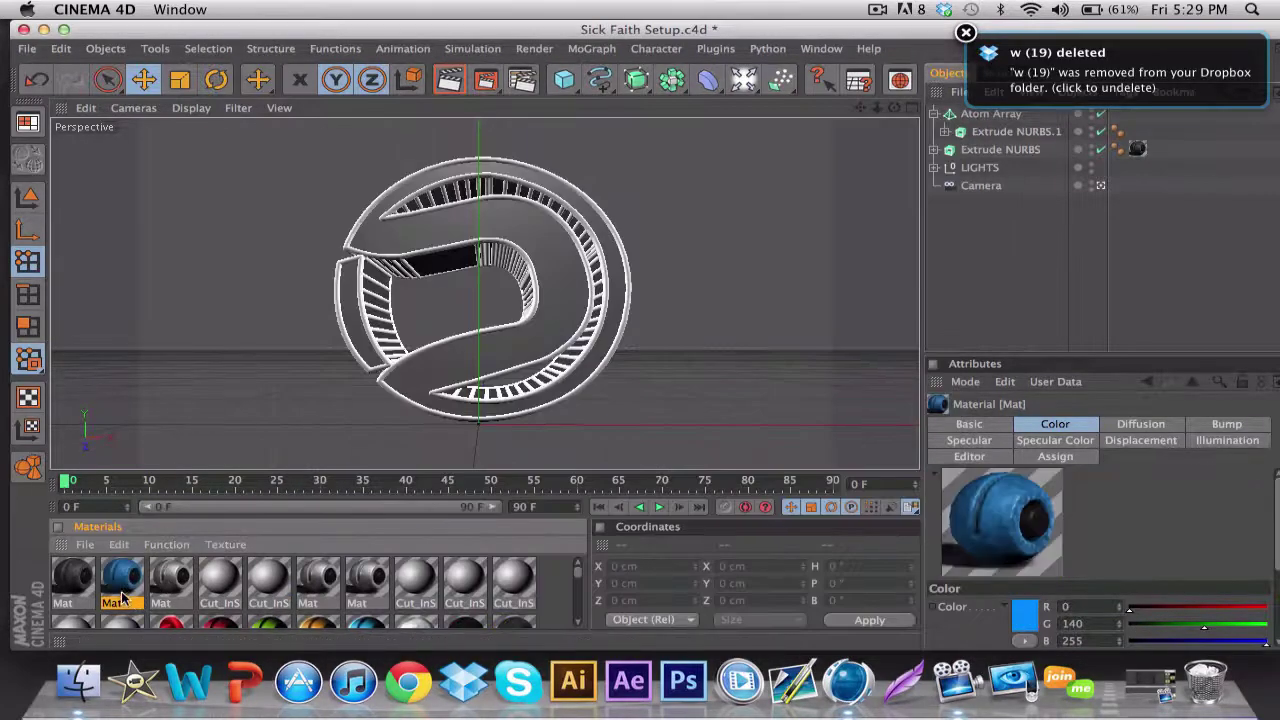
{"action": "left_click_drag", "start_coordinate": [122, 580], "coordinate": [962, 114]}
Step: Render a preview of the blue-outlined logo, then add a Null object
{"action": "left_click", "coordinate": [934, 113]}
{"action": "left_click", "coordinate": [950, 114]}
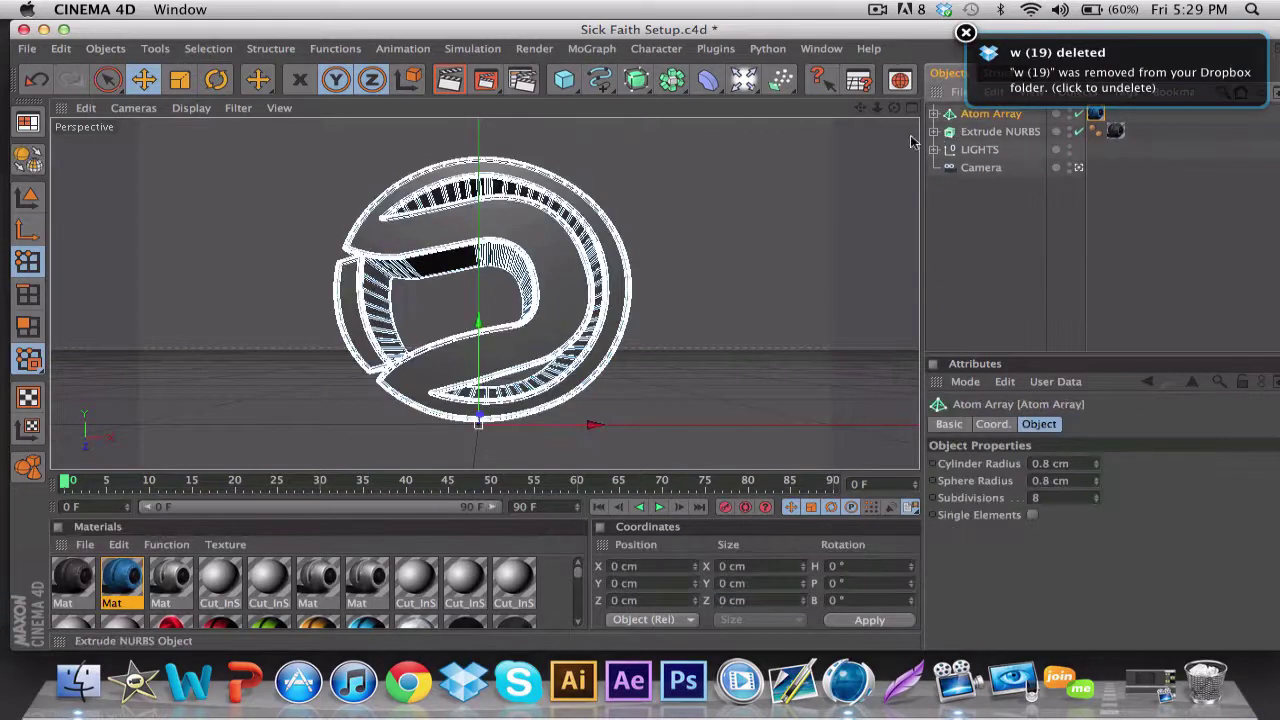
{"action": "left_click", "coordinate": [449, 79]}
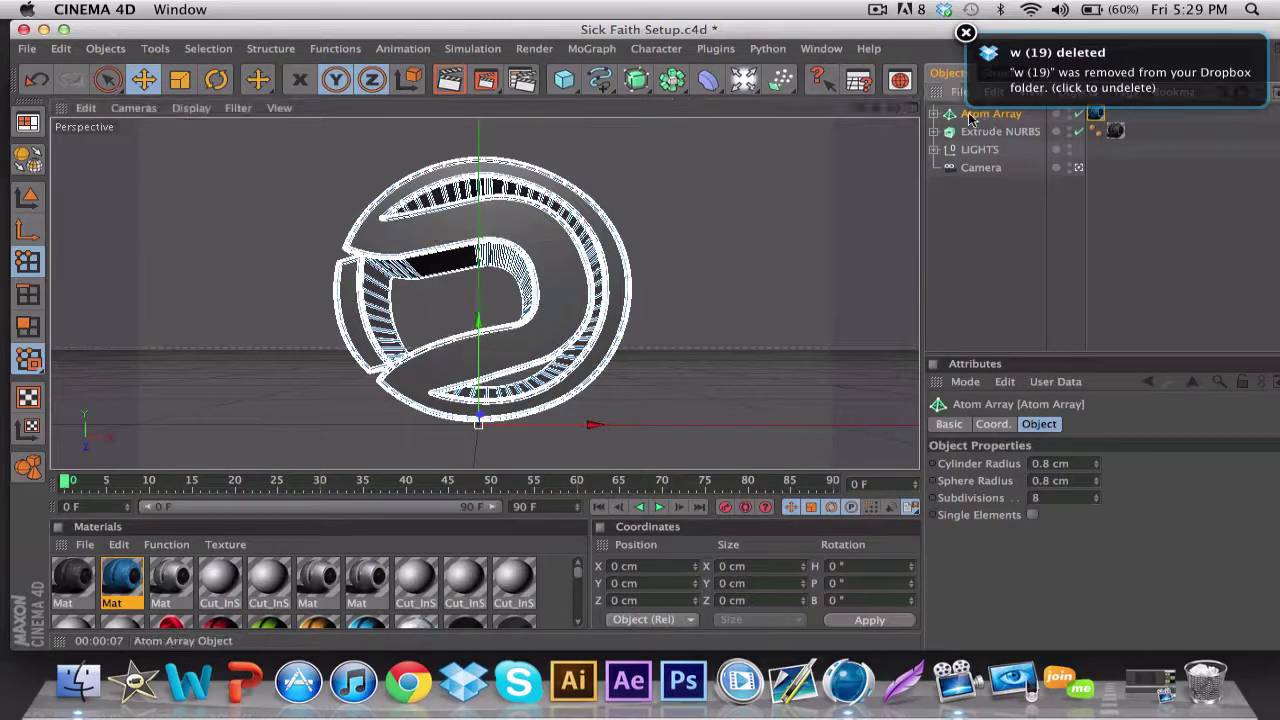
{"action": "left_click_drag", "start_coordinate": [564, 79], "coordinate": [626, 220]}
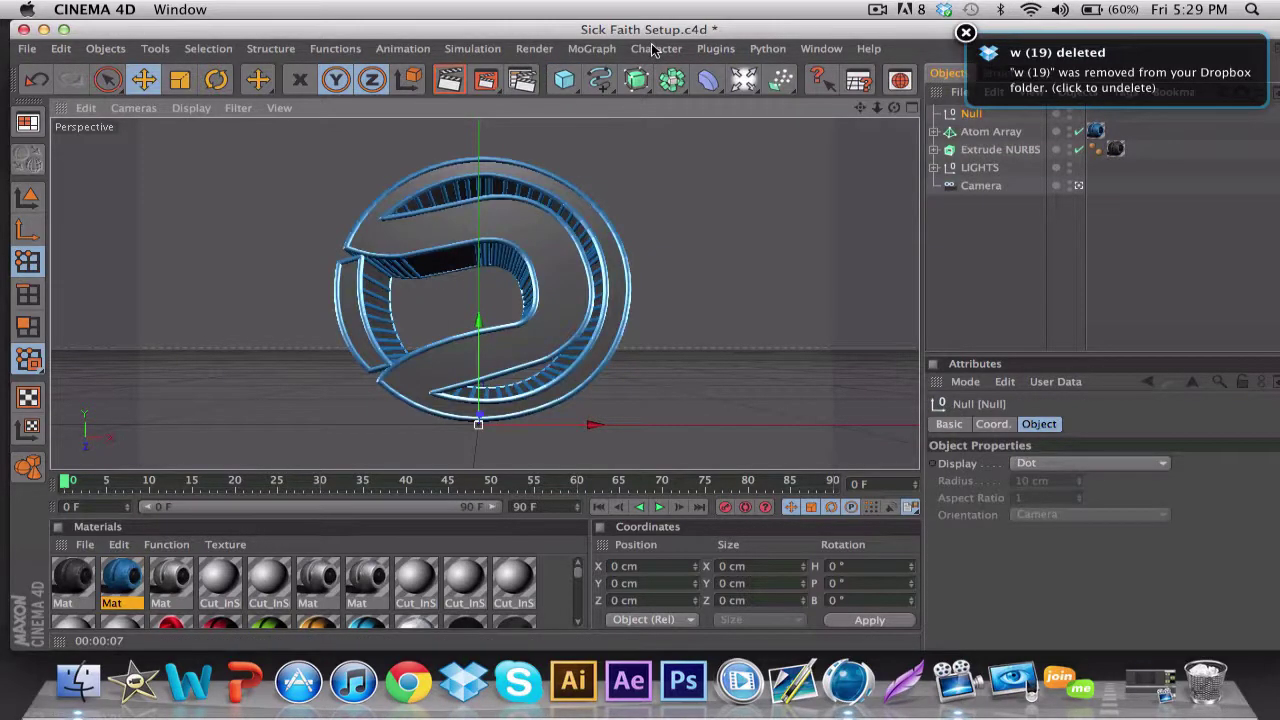
Step: Add a Random effector, nest it under the Null, and place the Atom Array beneath it
{"action": "left_click", "coordinate": [577, 52]}
{"action": "mouse_move", "coordinate": [600, 75]}
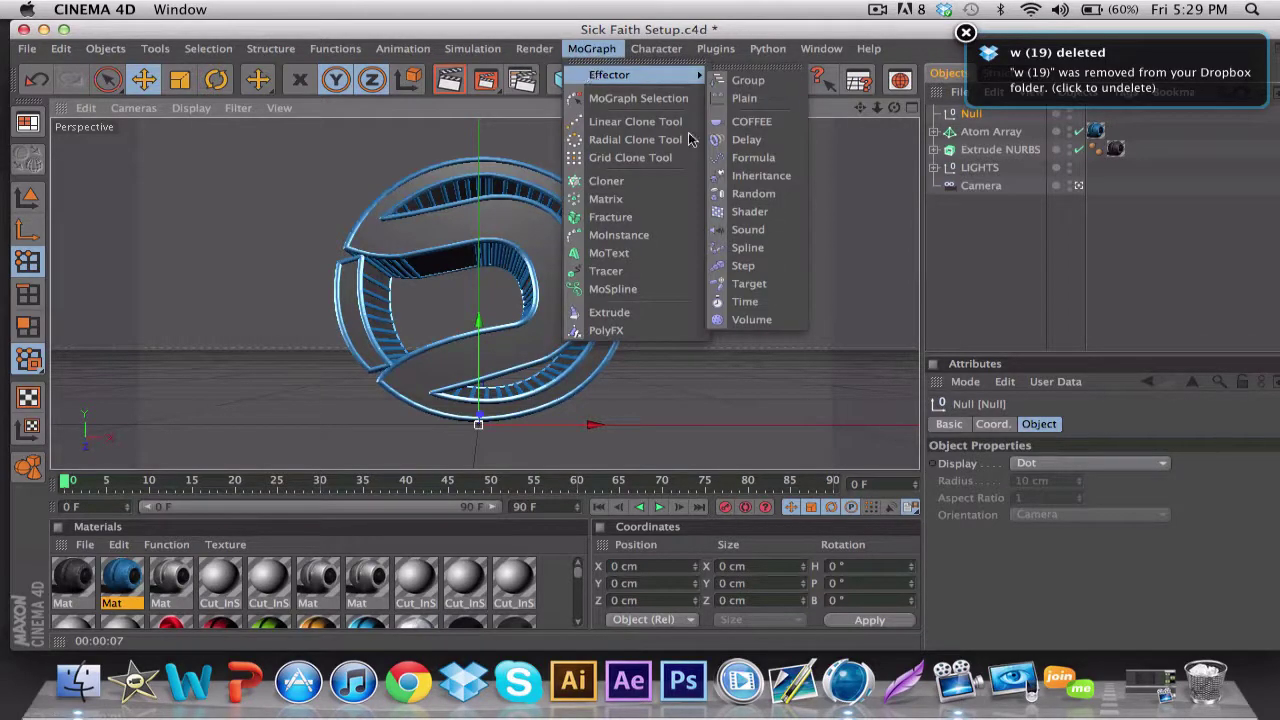
{"action": "left_click", "coordinate": [743, 193]}
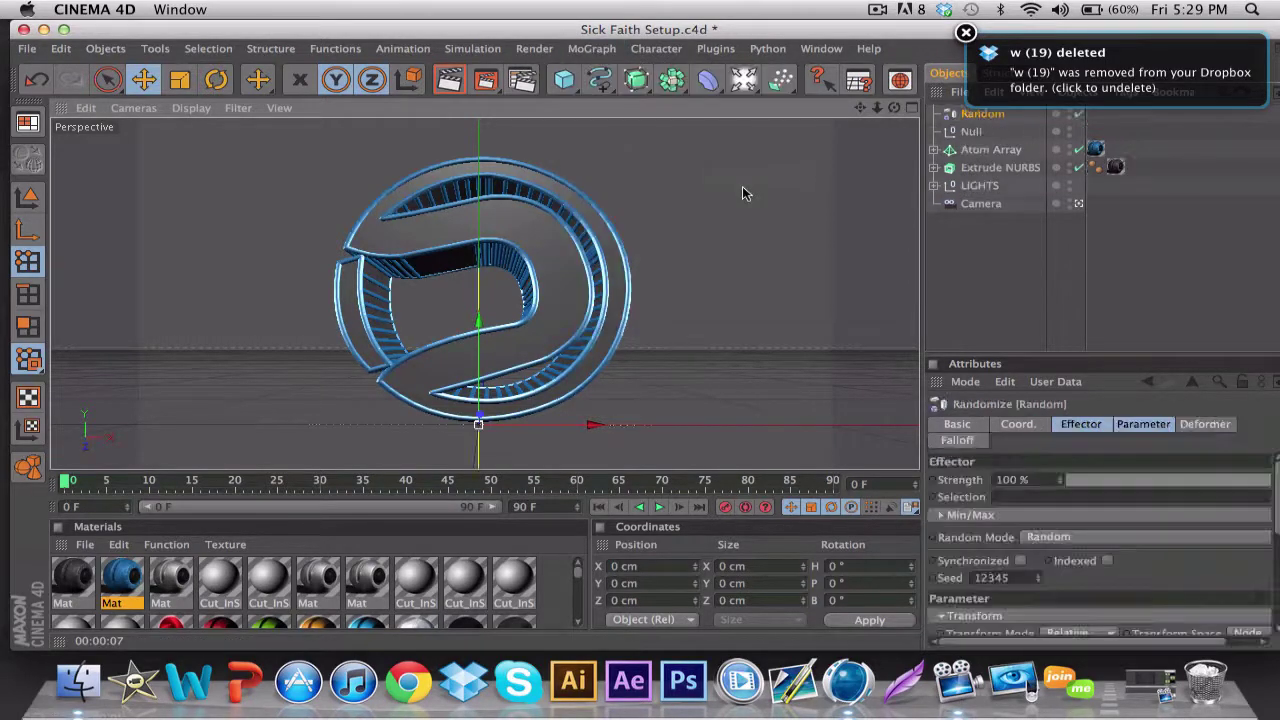
{"action": "left_click", "coordinate": [966, 34]}
{"action": "left_click", "coordinate": [970, 133]}
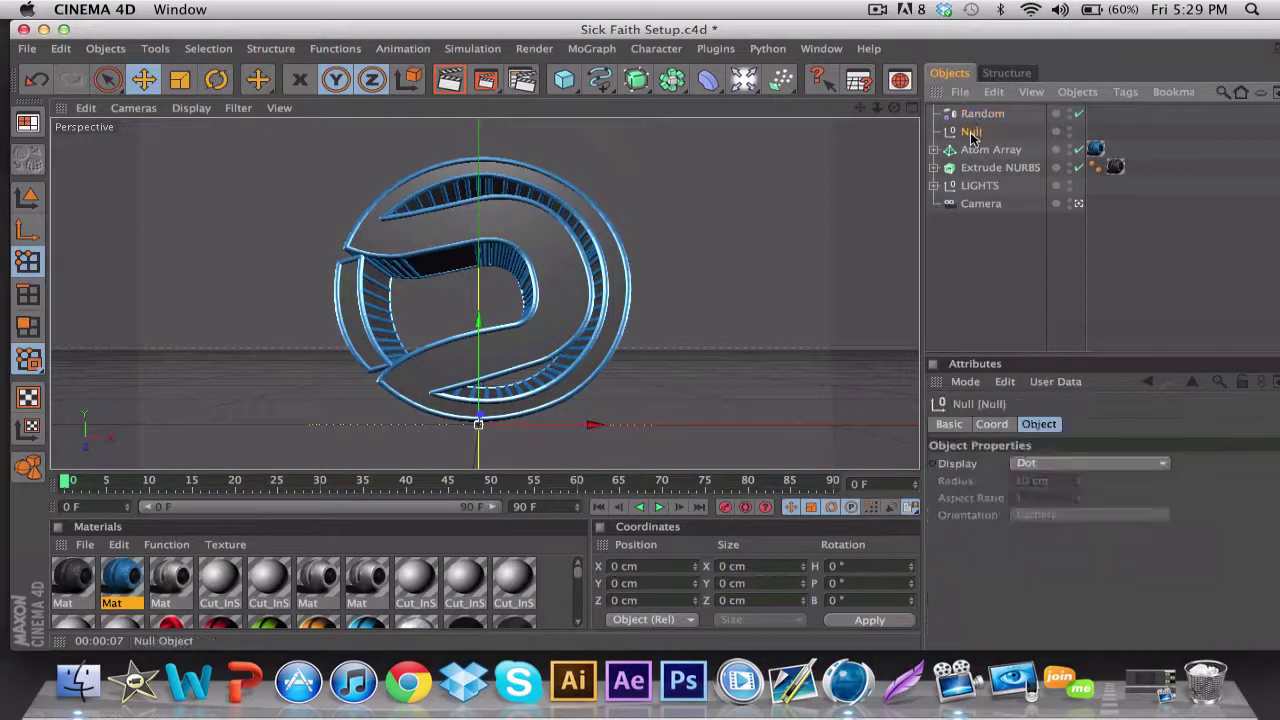
{"action": "left_click", "coordinate": [970, 115]}
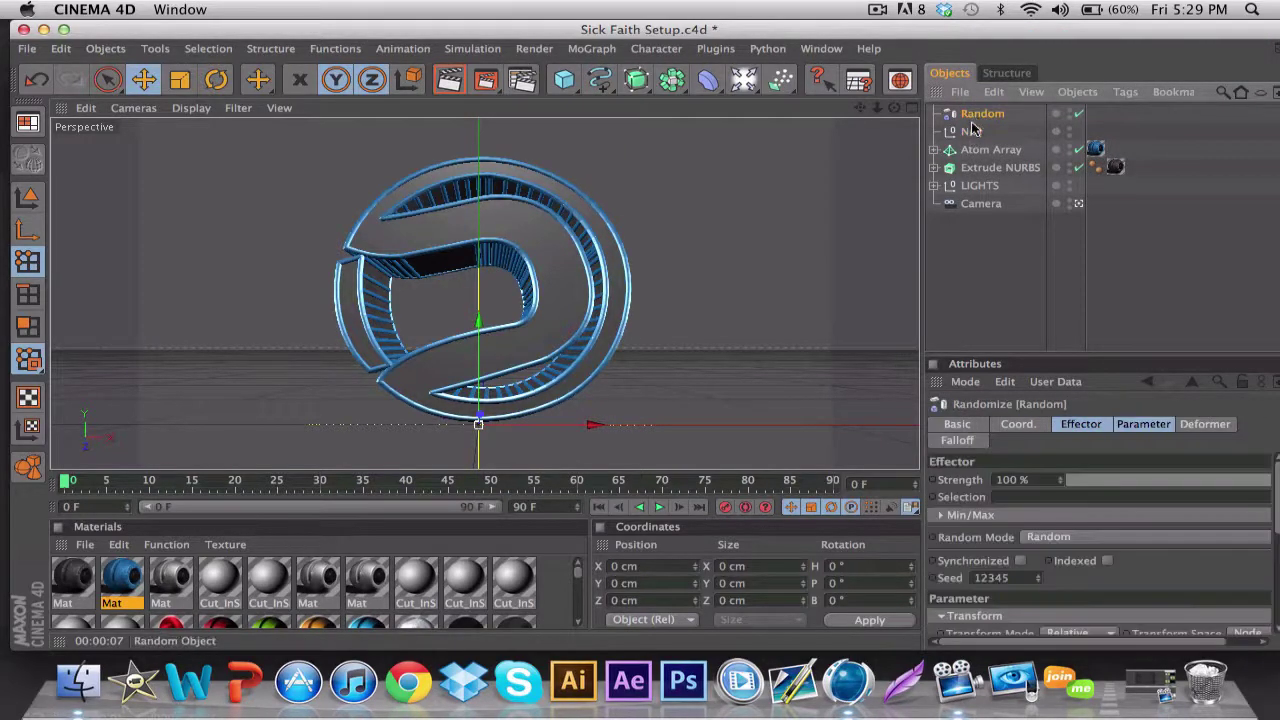
{"action": "mouse_move", "coordinate": [975, 130]}
{"action": "left_mouse_down"}
{"action": "mouse_move", "coordinate": [975, 113]}
{"action": "mouse_move", "coordinate": [981, 131]}
{"action": "left_mouse_up"}
{"action": "left_click", "coordinate": [988, 150]}
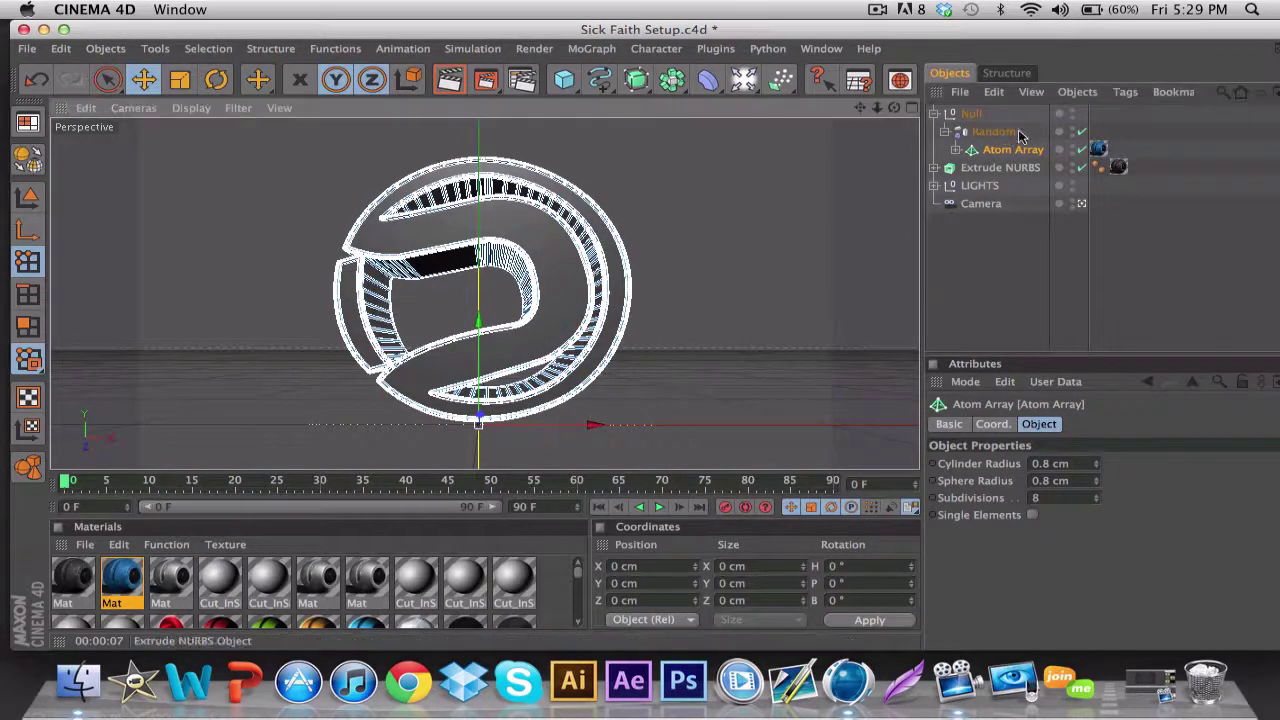
{"action": "left_click", "coordinate": [993, 131]}
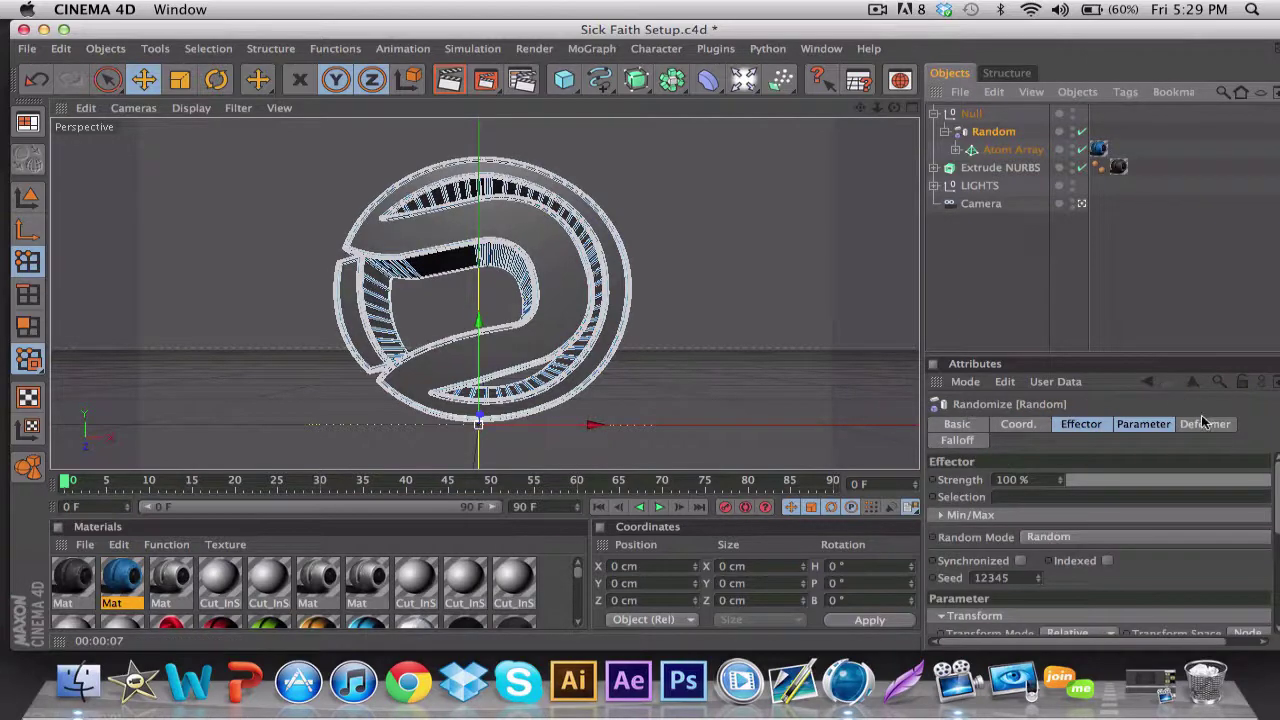
Step: Set the Random effector's Seed to 0
{"action": "double_click", "coordinate": [1010, 578]}
{"action": "type", "text": "0"}
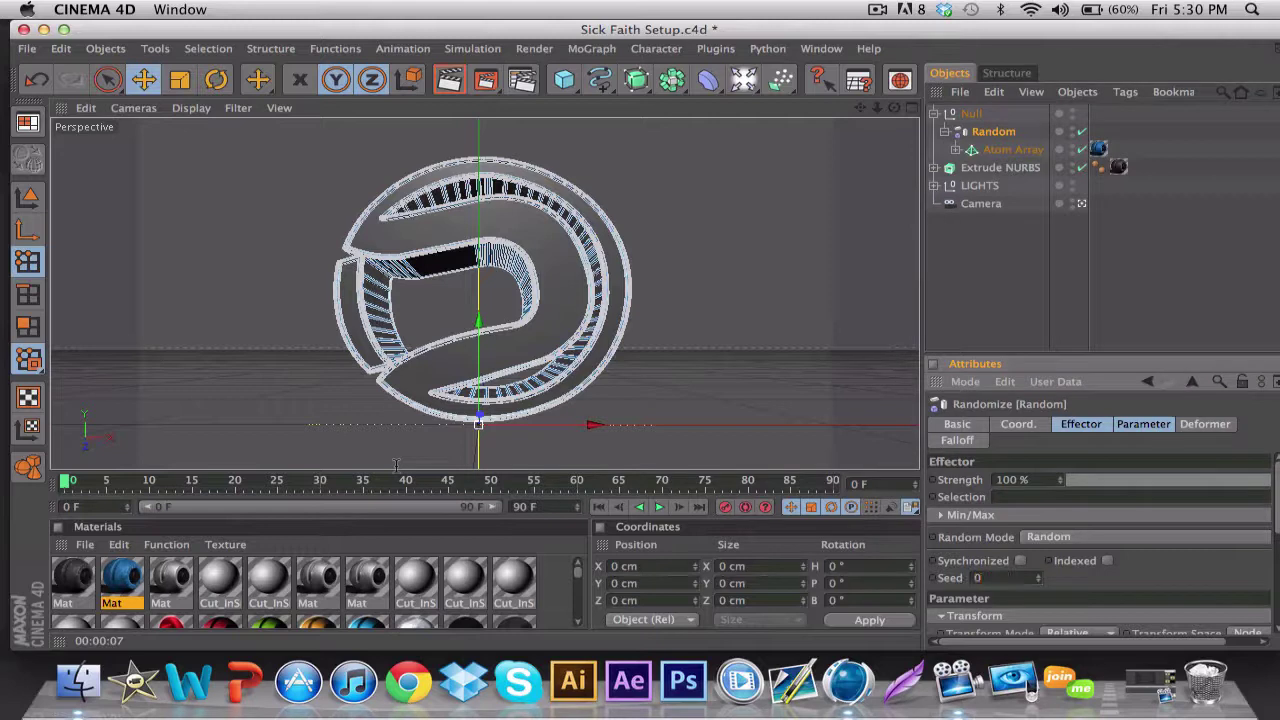
{"action": "left_click", "coordinate": [1207, 424]}
{"action": "left_click", "coordinate": [1155, 425]}
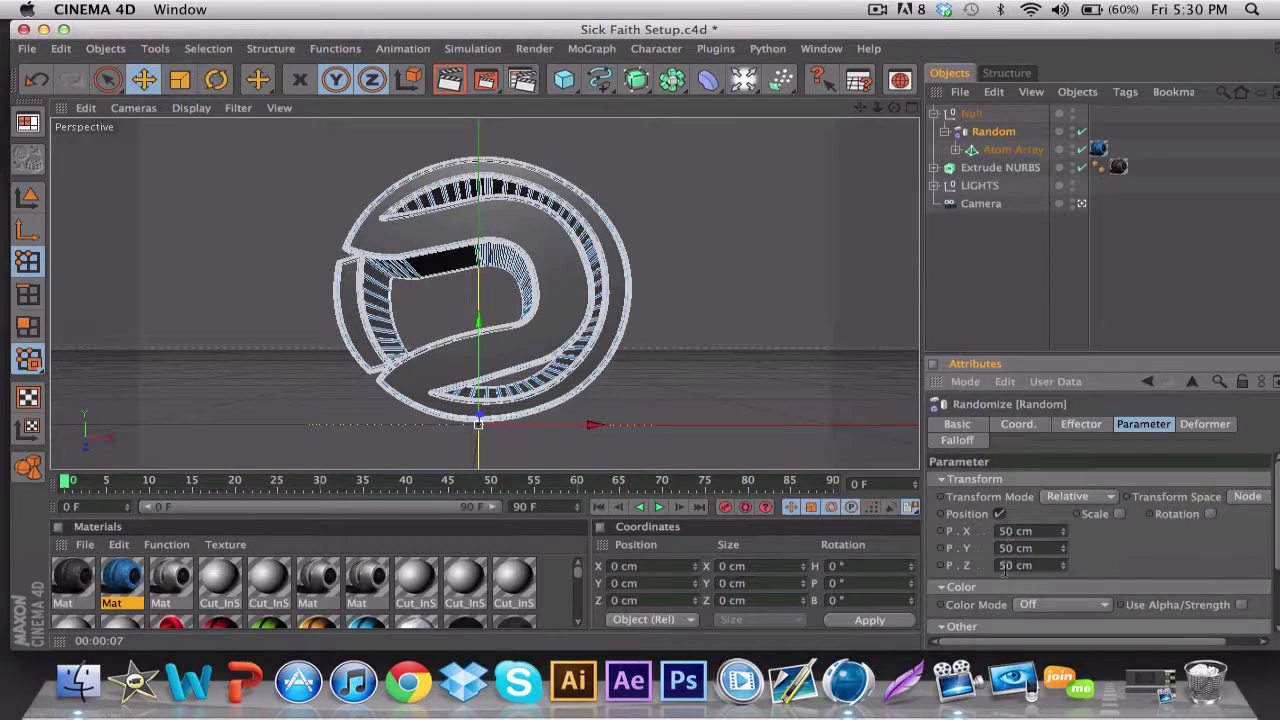
Step: Set the effector's position randomization P.X, P.Y and P.Z to 10 cm
{"action": "double_click", "coordinate": [1015, 531]}
{"action": "type", "text": "10"}
{"action": "key", "text": "Return"}
{"action": "double_click", "coordinate": [1008, 548]}
{"action": "key", "text": "BackSpace"}
{"action": "double_click", "coordinate": [1008, 565]}
{"action": "type", "text": "10"}
{"action": "key", "text": "Return"}
{"action": "left_click", "coordinate": [877, 9]}
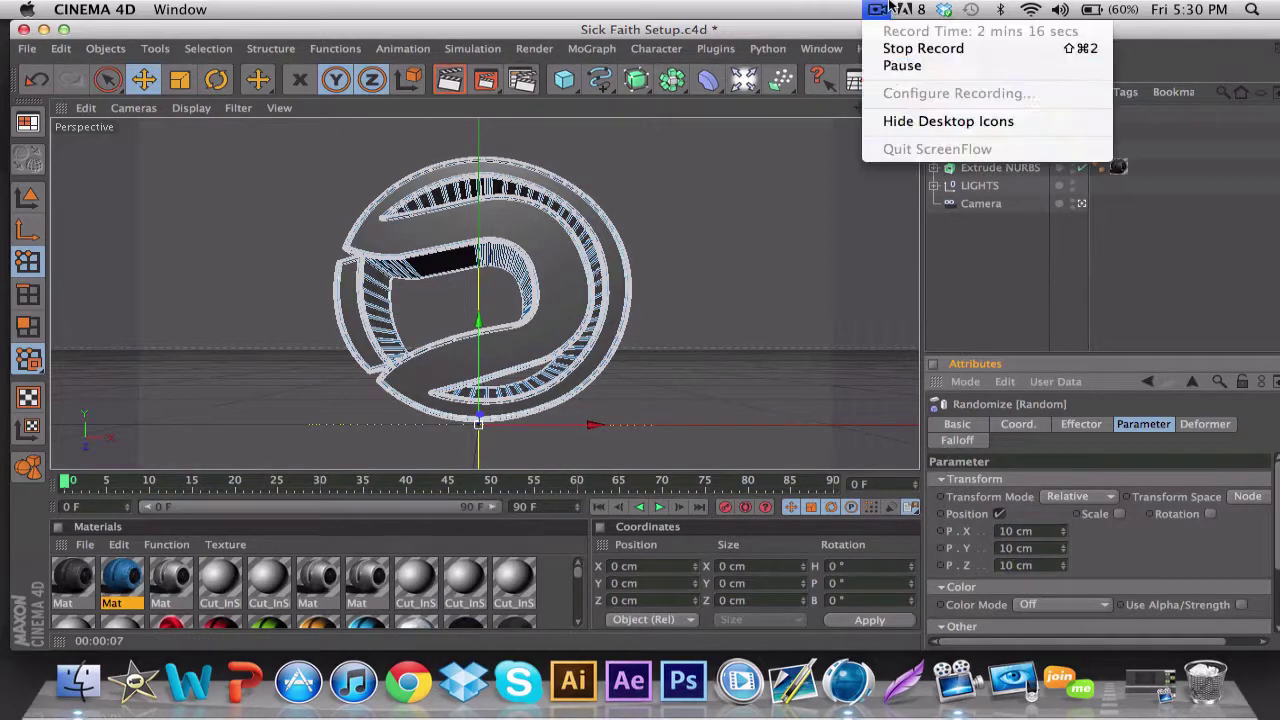
{"action": "left_click", "coordinate": [901, 66]}
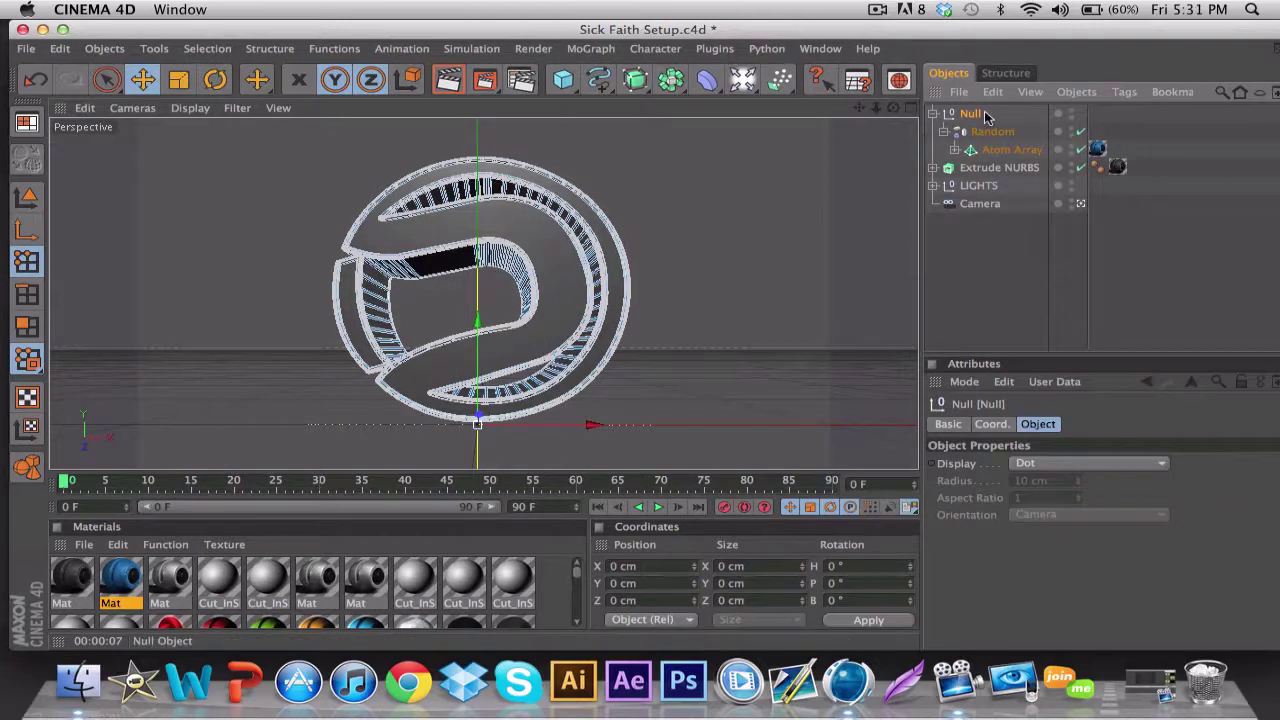
{"action": "left_click", "coordinate": [992, 131]}
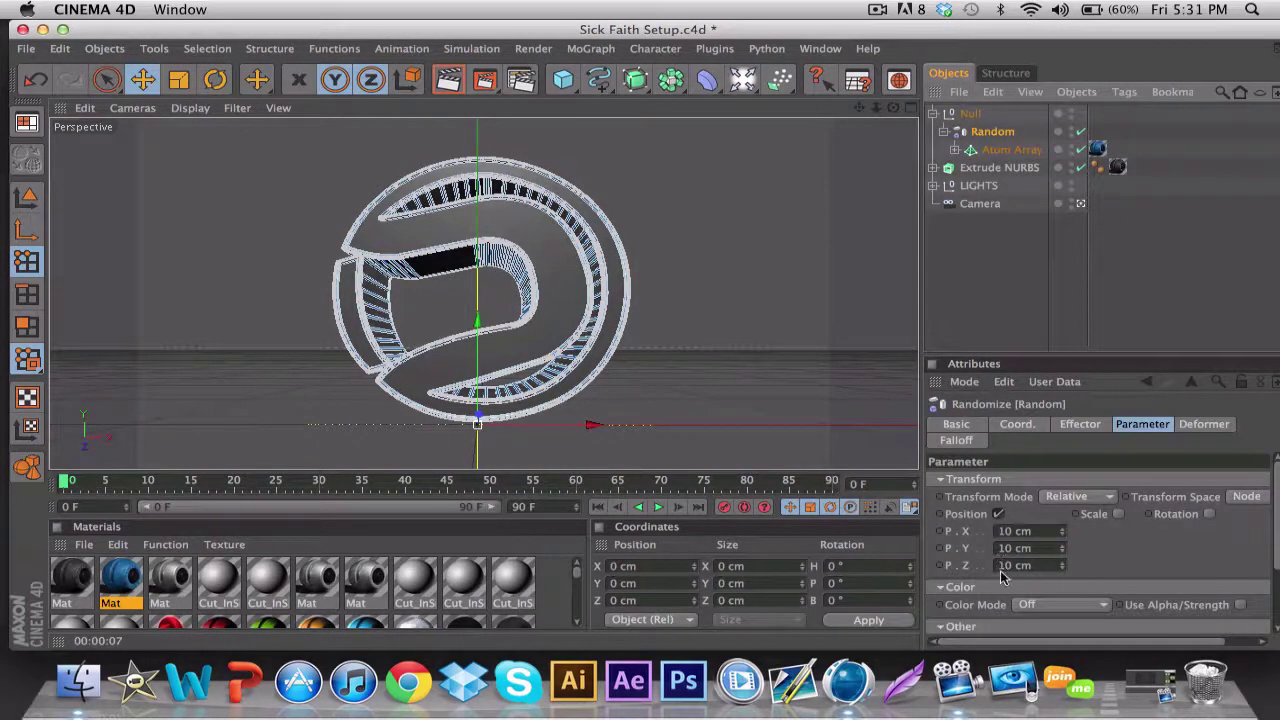
{"action": "left_click", "coordinate": [1077, 414]}
Step: Set the Random effector's Deformation mode to Point
{"action": "left_click", "coordinate": [1201, 424]}
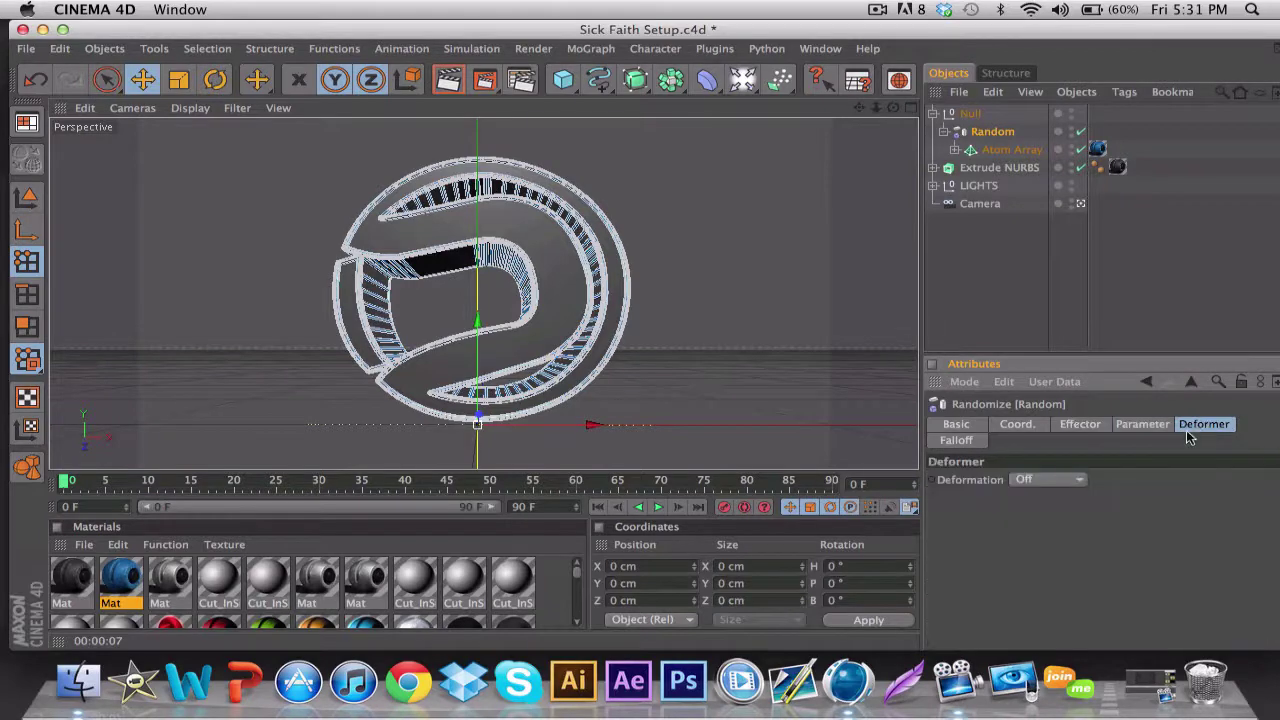
{"action": "left_click", "coordinate": [1024, 481]}
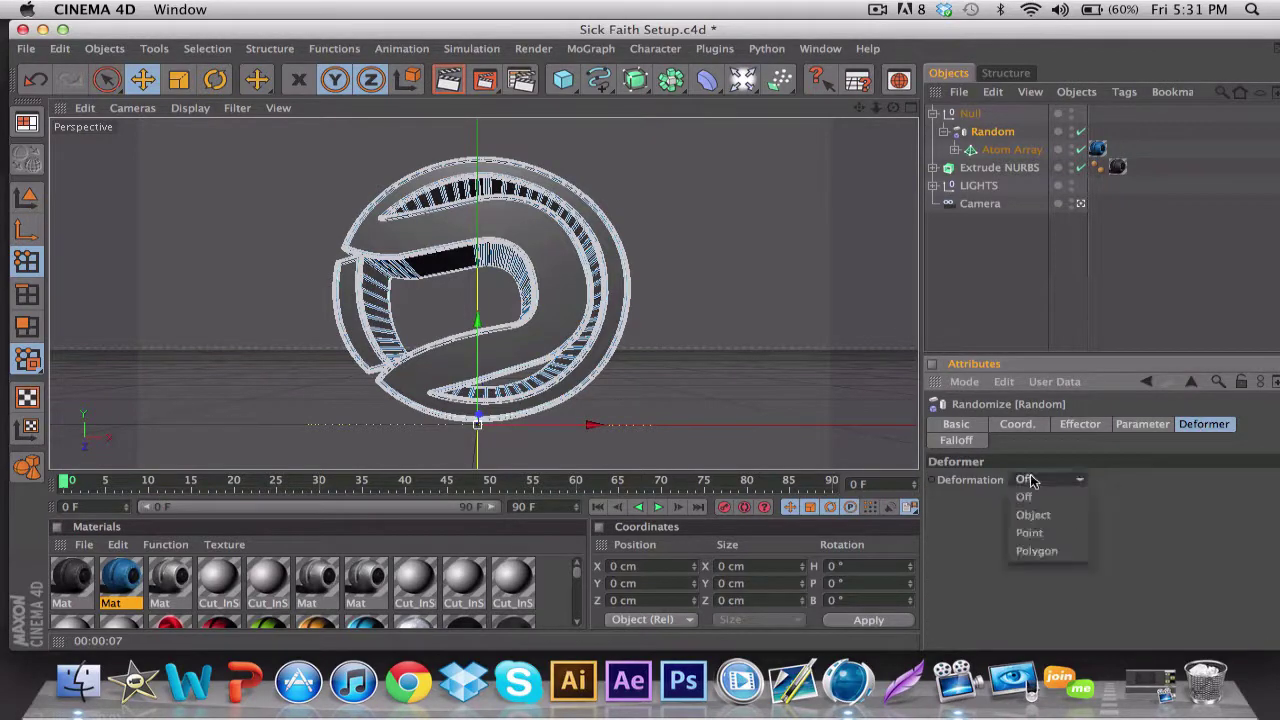
{"action": "left_click", "coordinate": [1029, 532]}
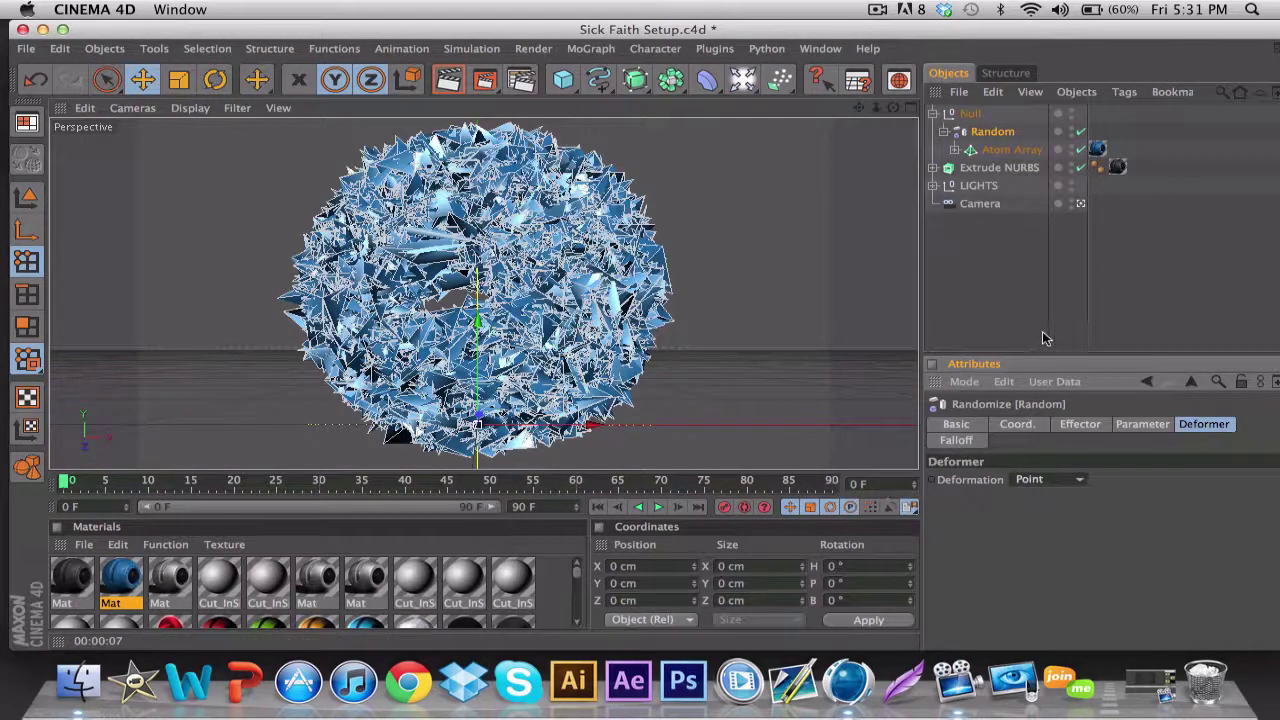
Step: Lower the effector Strength to about 9%, checking the shaded logo in between
{"action": "left_click", "coordinate": [1007, 428]}
{"action": "left_click", "coordinate": [1080, 425]}
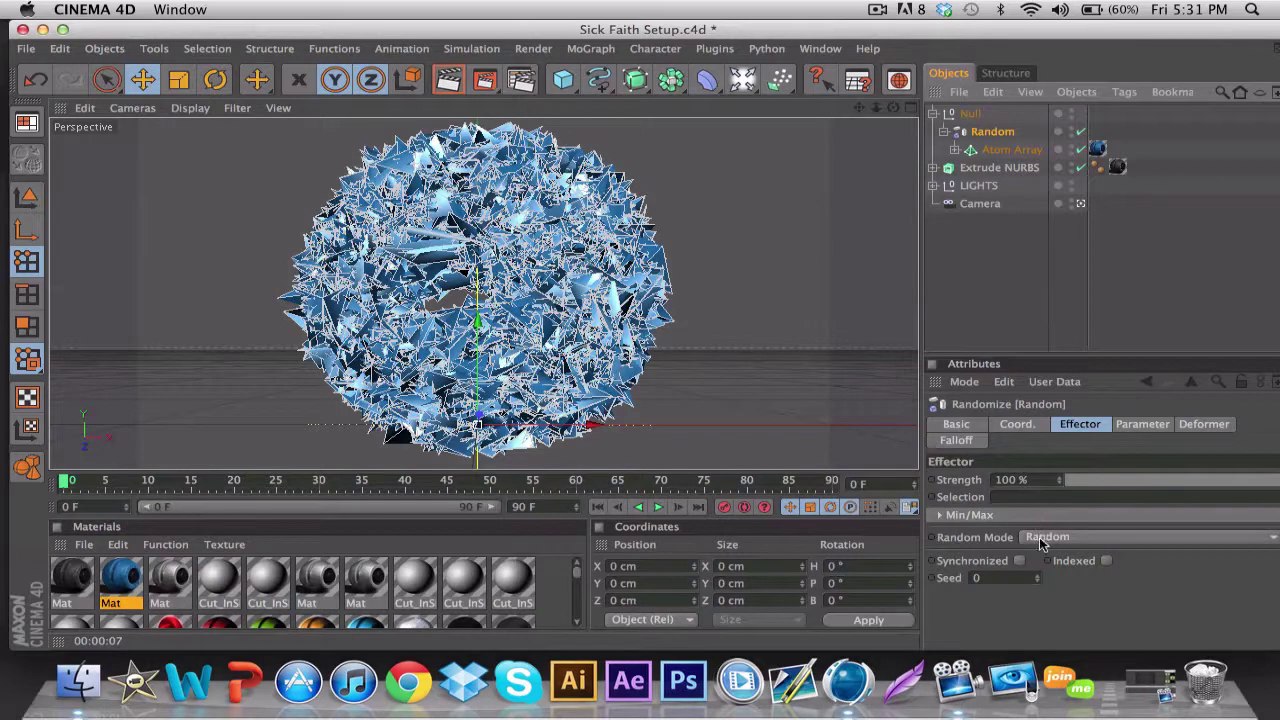
{"action": "left_click", "coordinate": [1012, 479]}
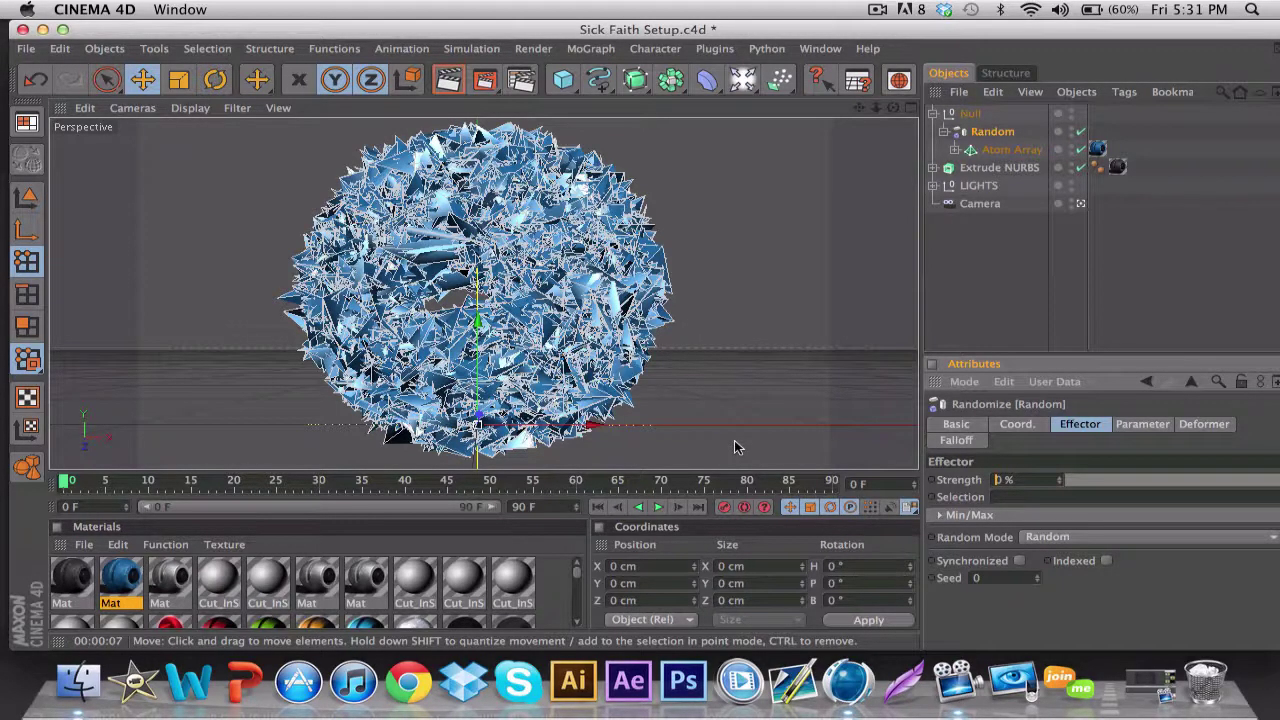
{"action": "type", "text": "1"}
{"action": "key", "text": "Return"}
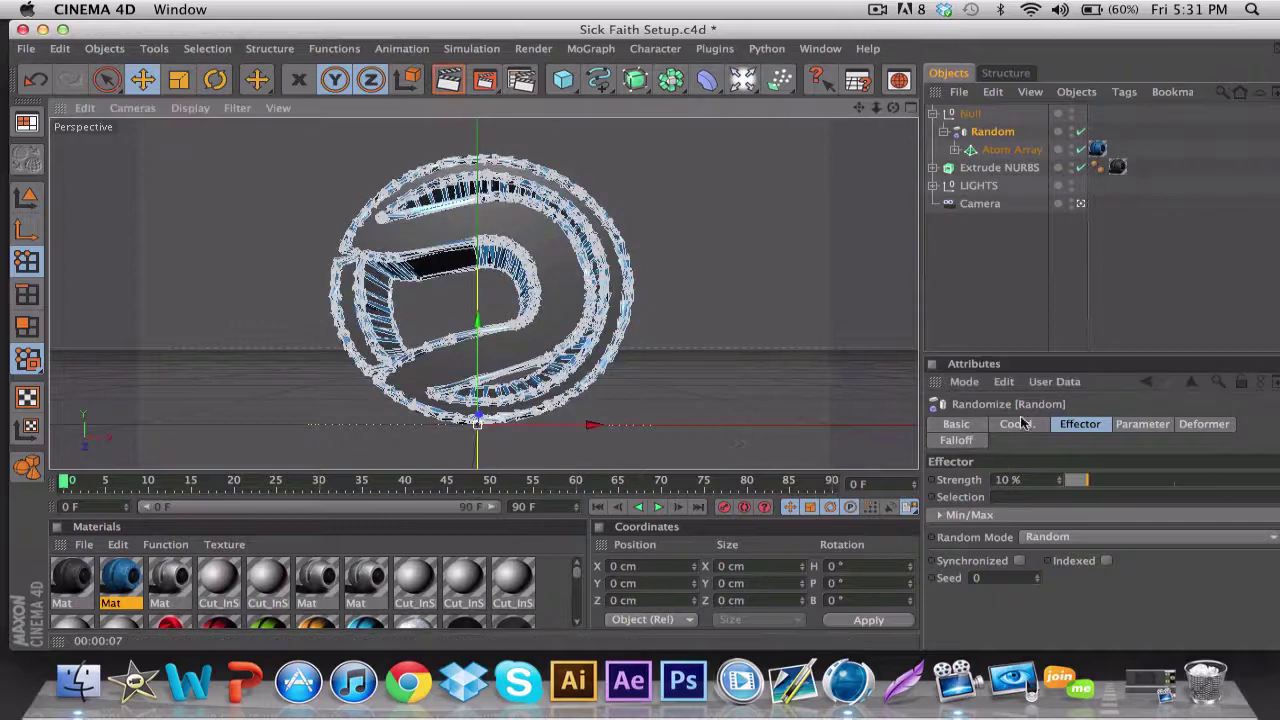
{"action": "left_click", "coordinate": [1062, 482]}
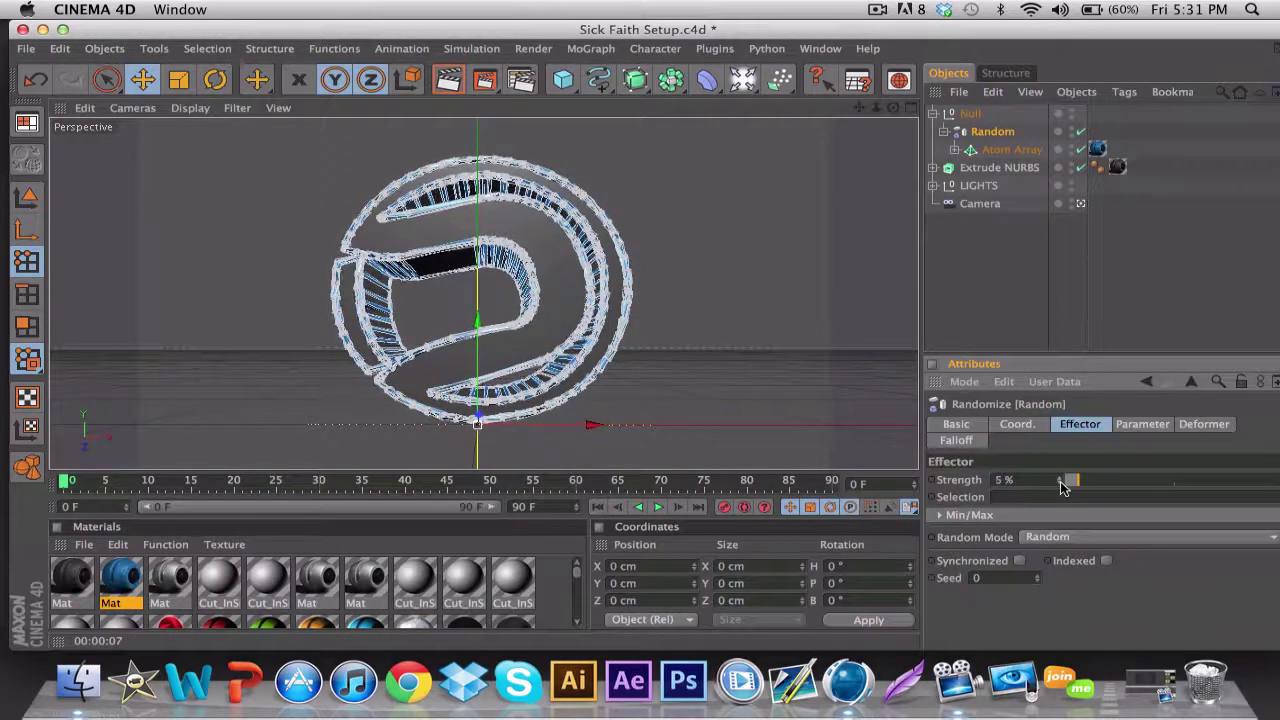
{"action": "left_click", "coordinate": [999, 167]}
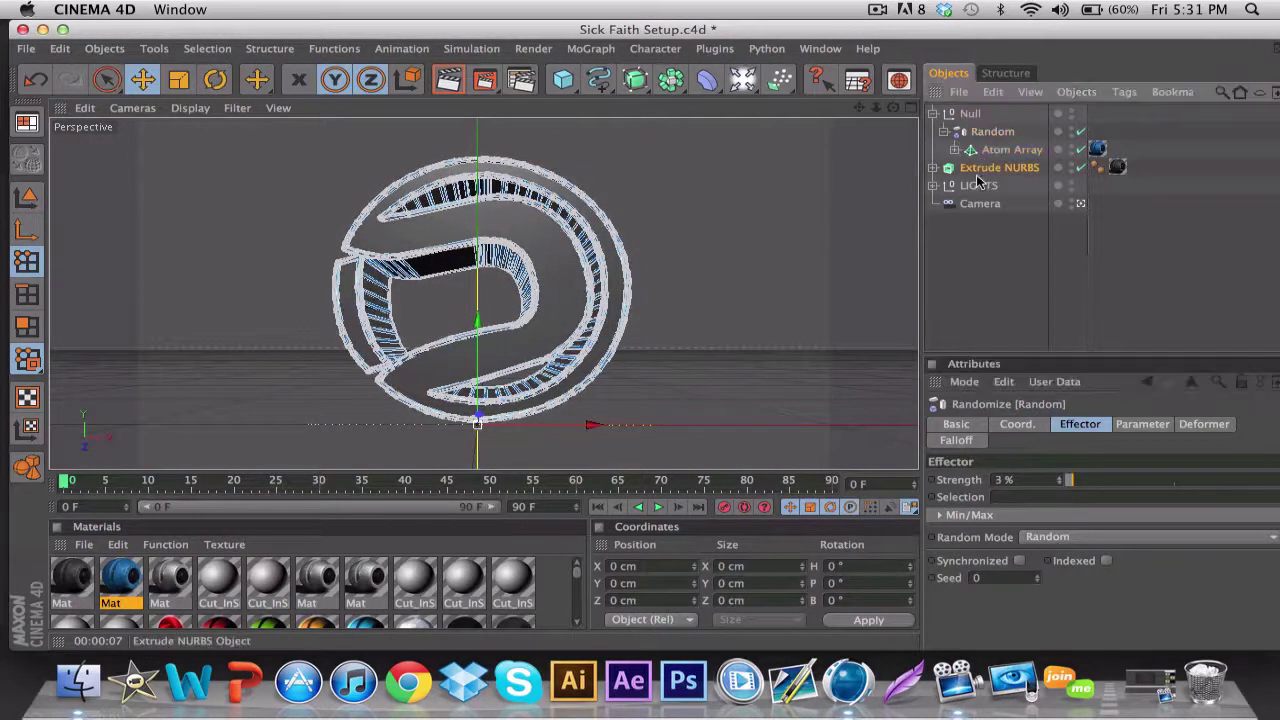
{"action": "left_click", "coordinate": [988, 315]}
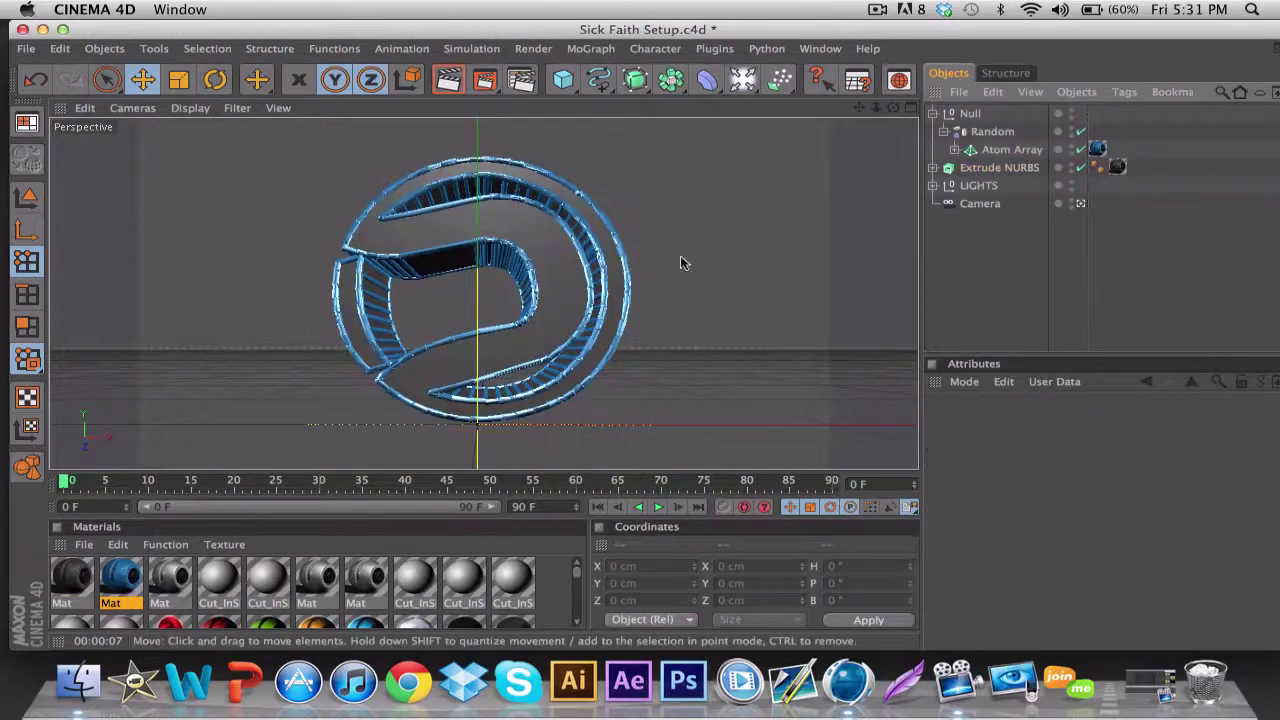
{"action": "left_click", "coordinate": [992, 131]}
{"action": "left_click", "coordinate": [1066, 480]}
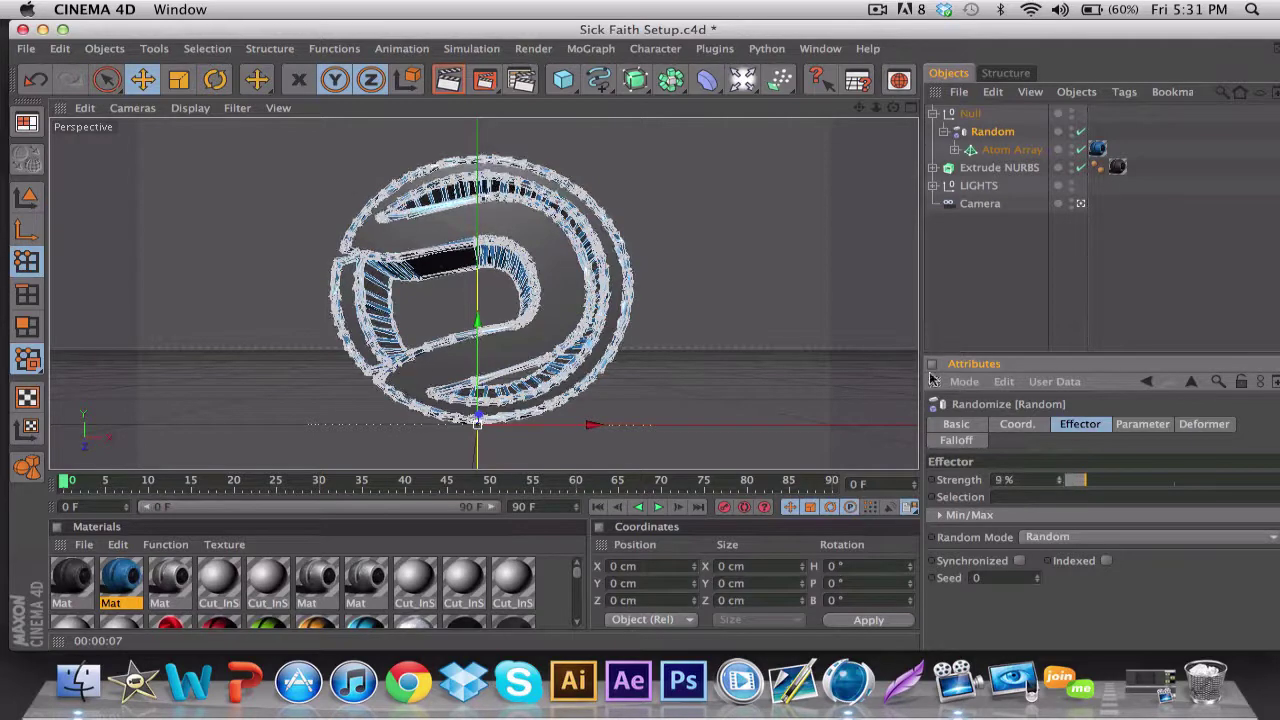
{"action": "left_click", "coordinate": [999, 167]}
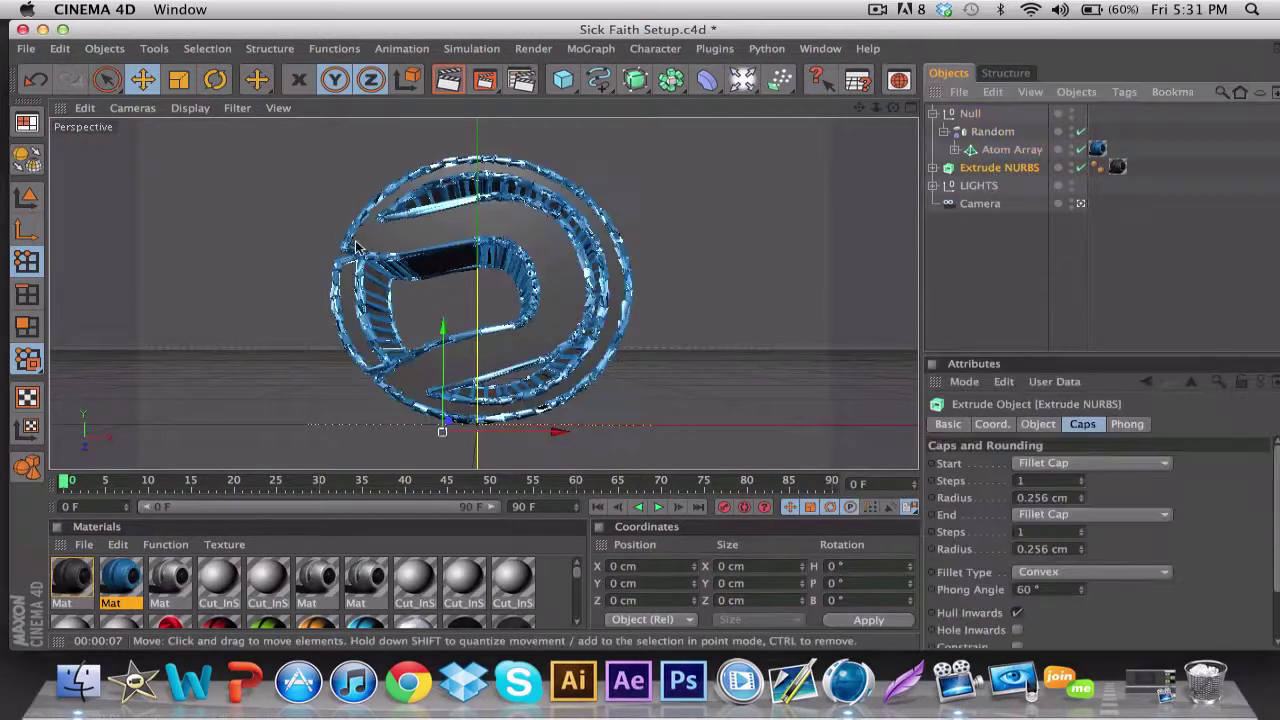
Step: Rotate the Null and Extrude NURBS together to about -14.7° pitch
{"action": "left_click", "coordinate": [946, 113]}
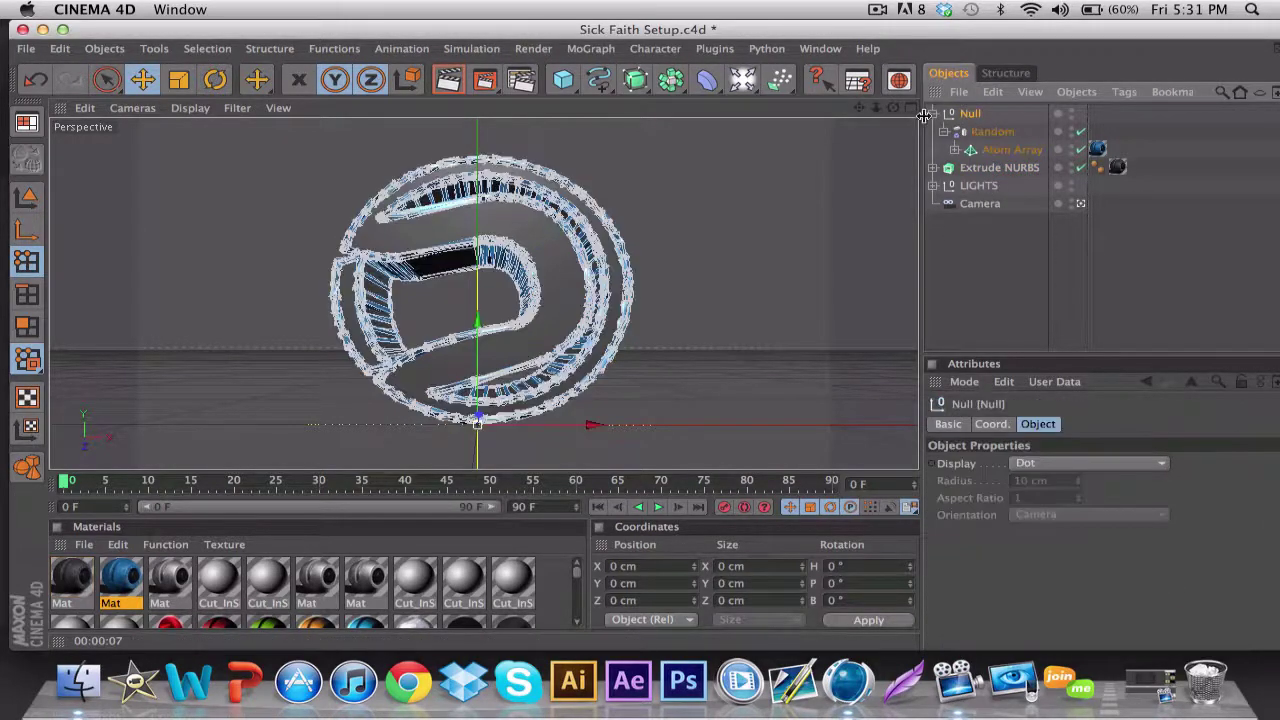
{"action": "left_click", "coordinate": [932, 114]}
{"action": "left_click", "coordinate": [999, 131], "text": "shift"}
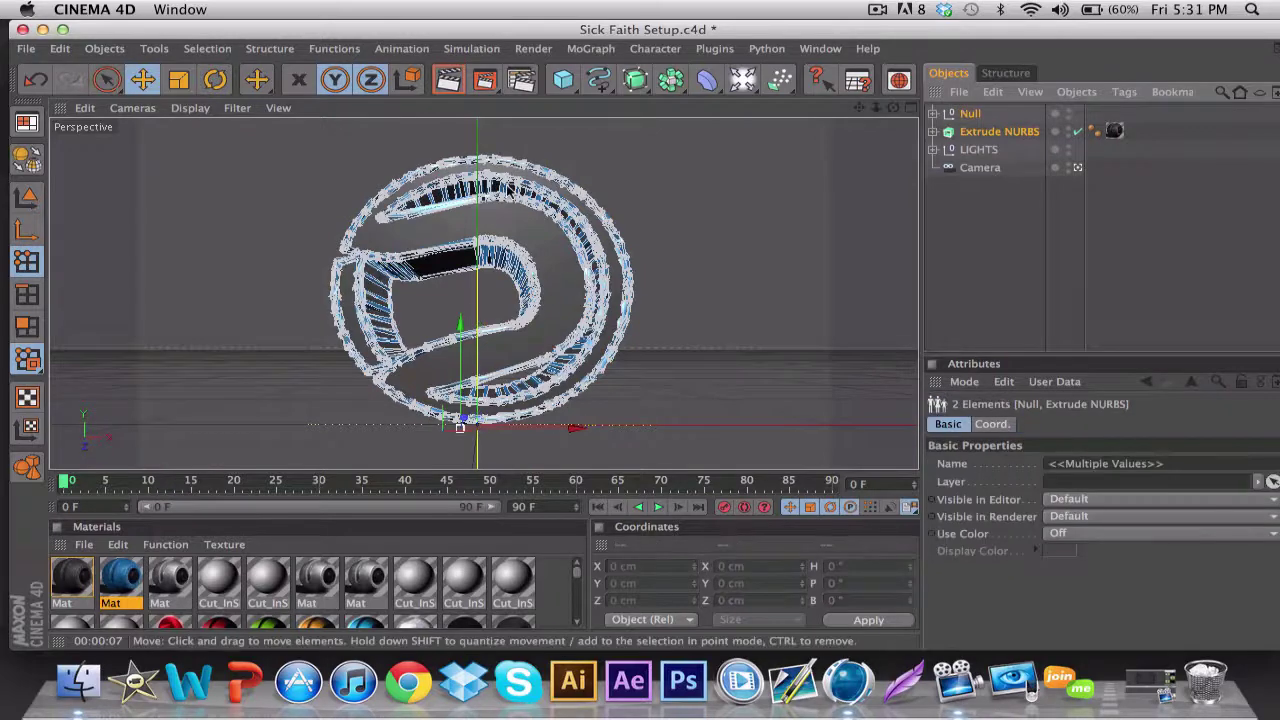
{"action": "left_click", "coordinate": [216, 80]}
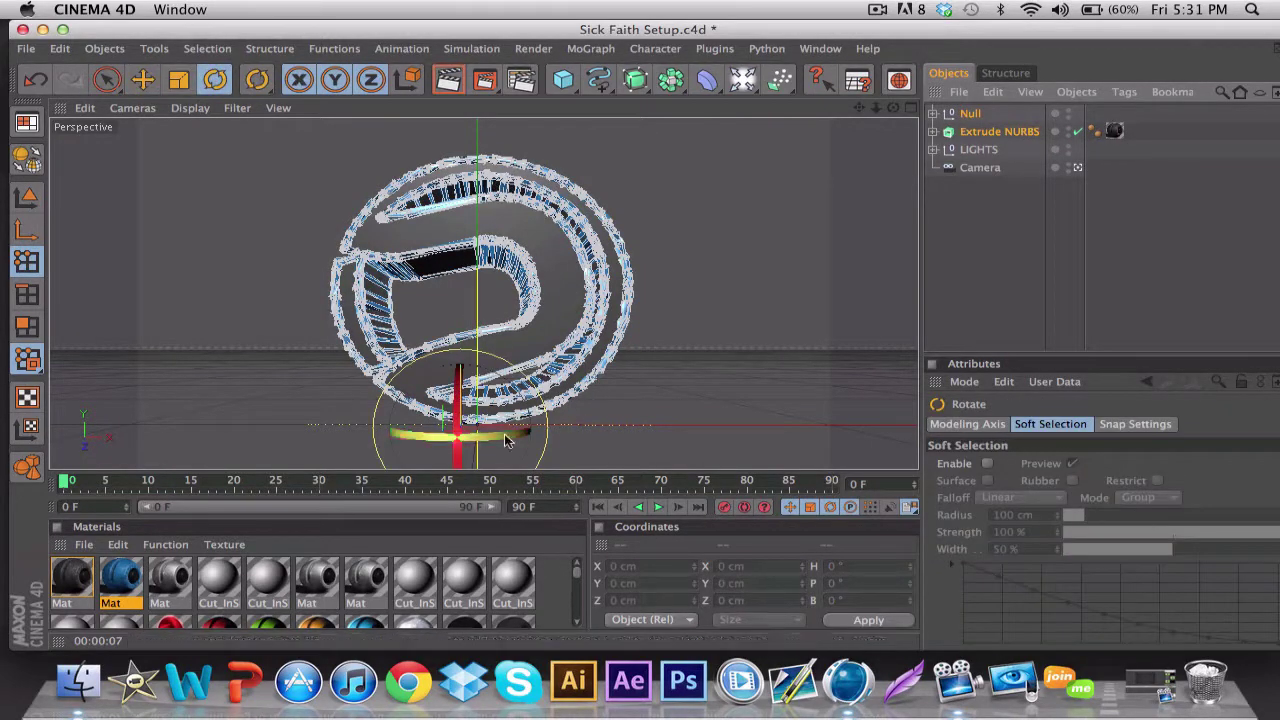
{"action": "left_click_drag", "start_coordinate": [512, 440], "coordinate": [466, 441]}
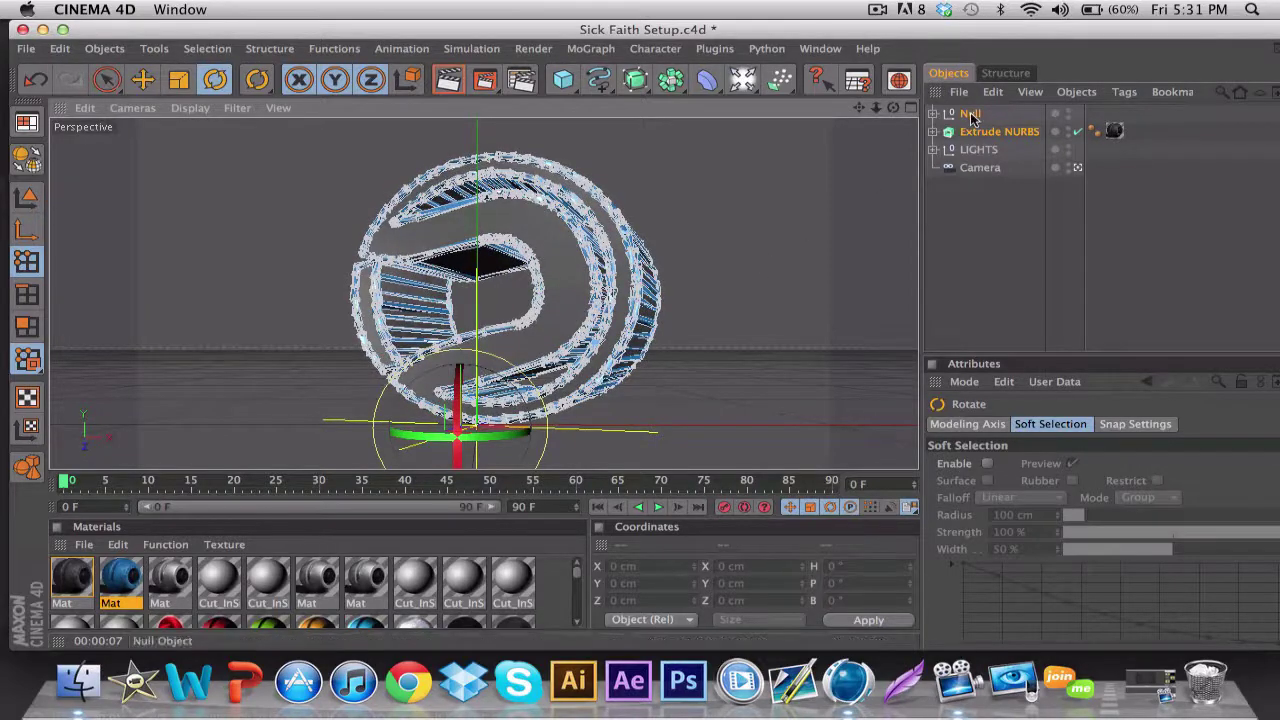
{"action": "key", "text": "super+z"}
{"action": "key", "text": "super+z"}
{"action": "key", "text": "super+z"}
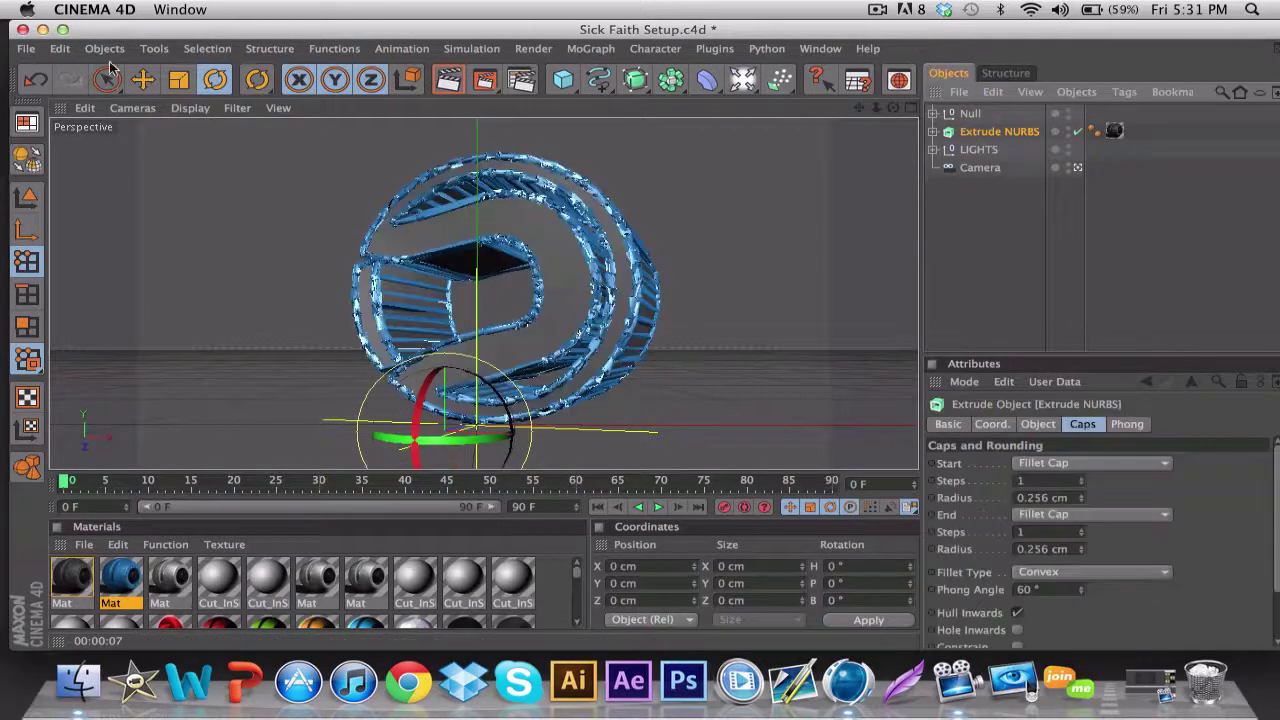
{"action": "left_click", "coordinate": [131, 76]}
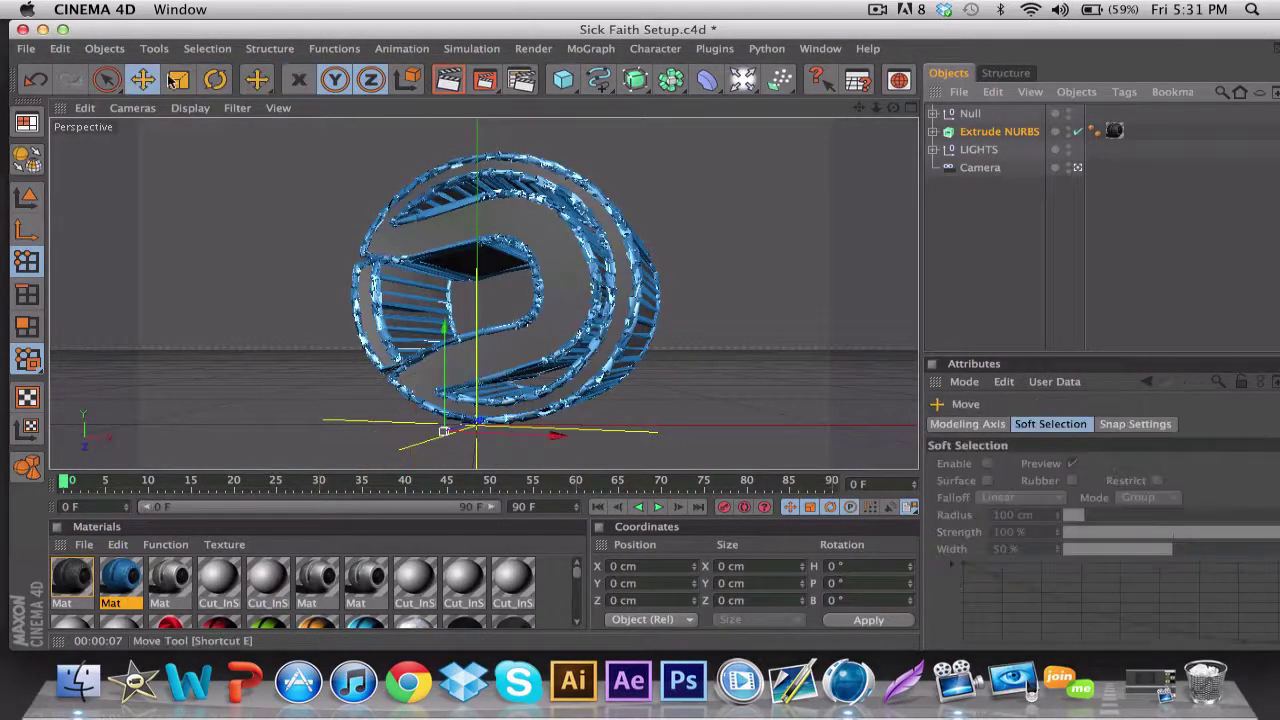
{"action": "left_click", "coordinate": [520, 78]}
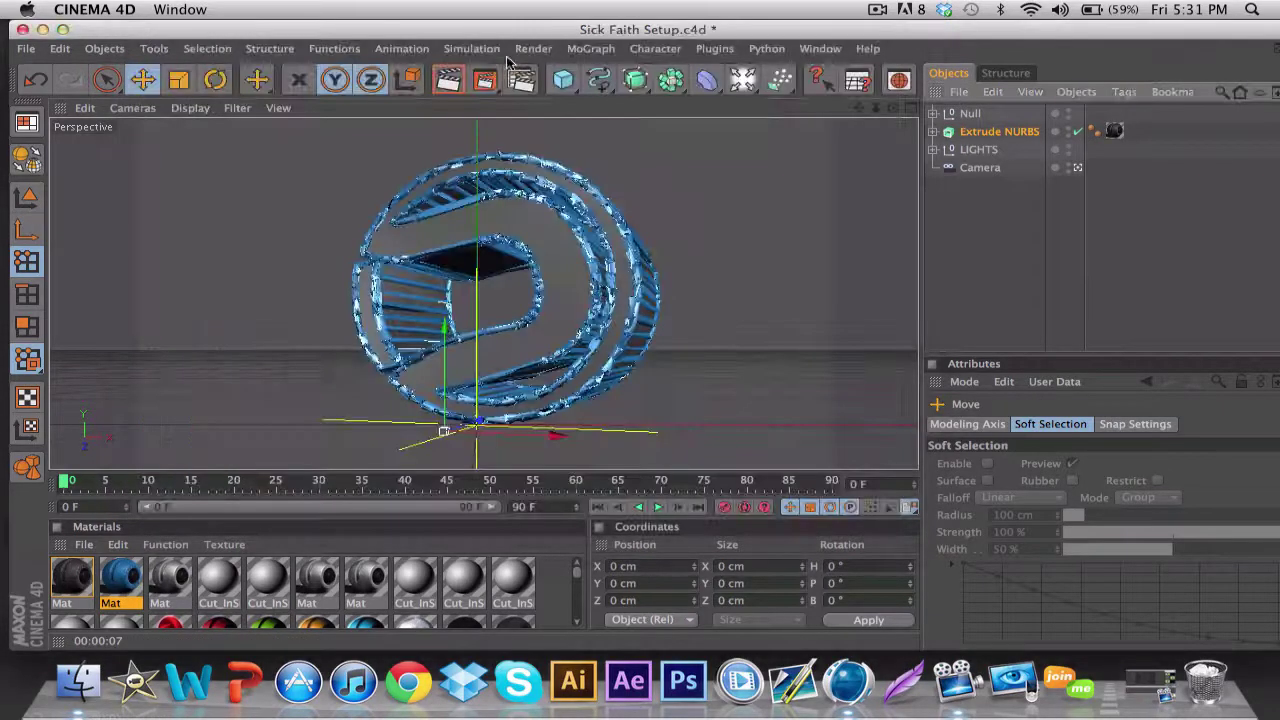
Step: Render the tilted logo in the viewport without overwriting the existing image file
{"action": "left_click", "coordinate": [484, 79]}
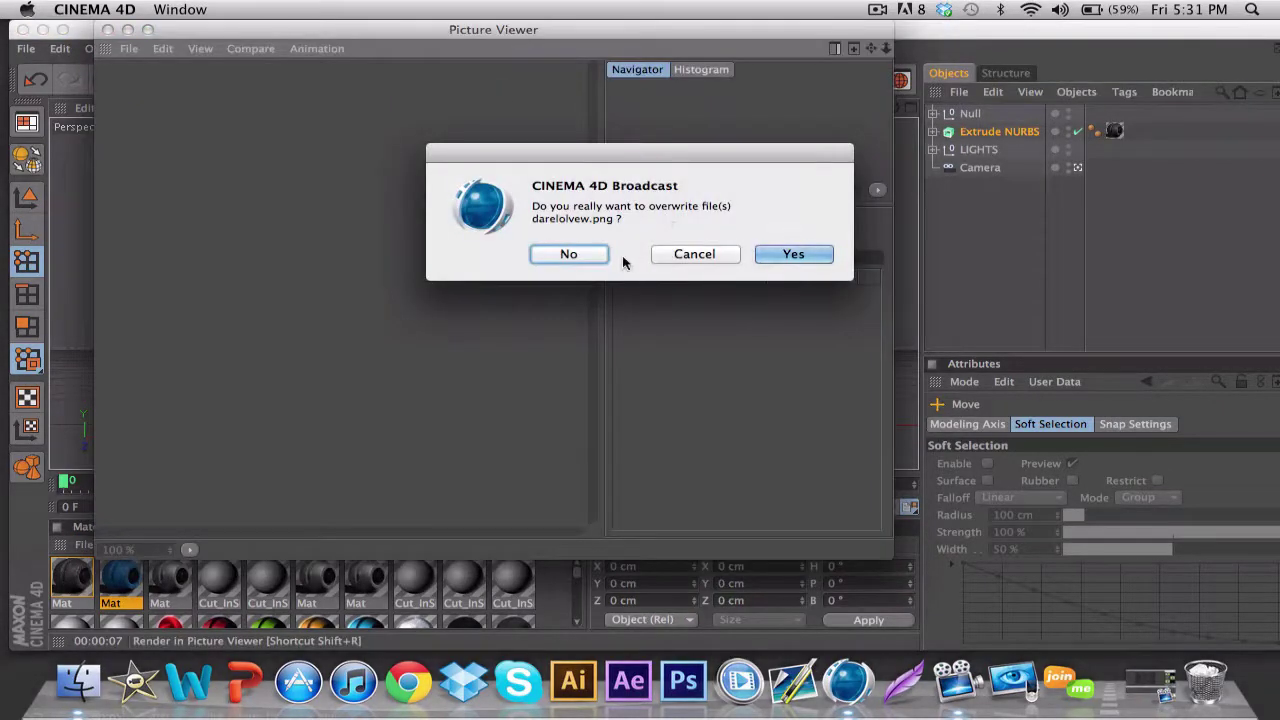
{"action": "left_click", "coordinate": [692, 254]}
{"action": "left_click", "coordinate": [108, 29]}
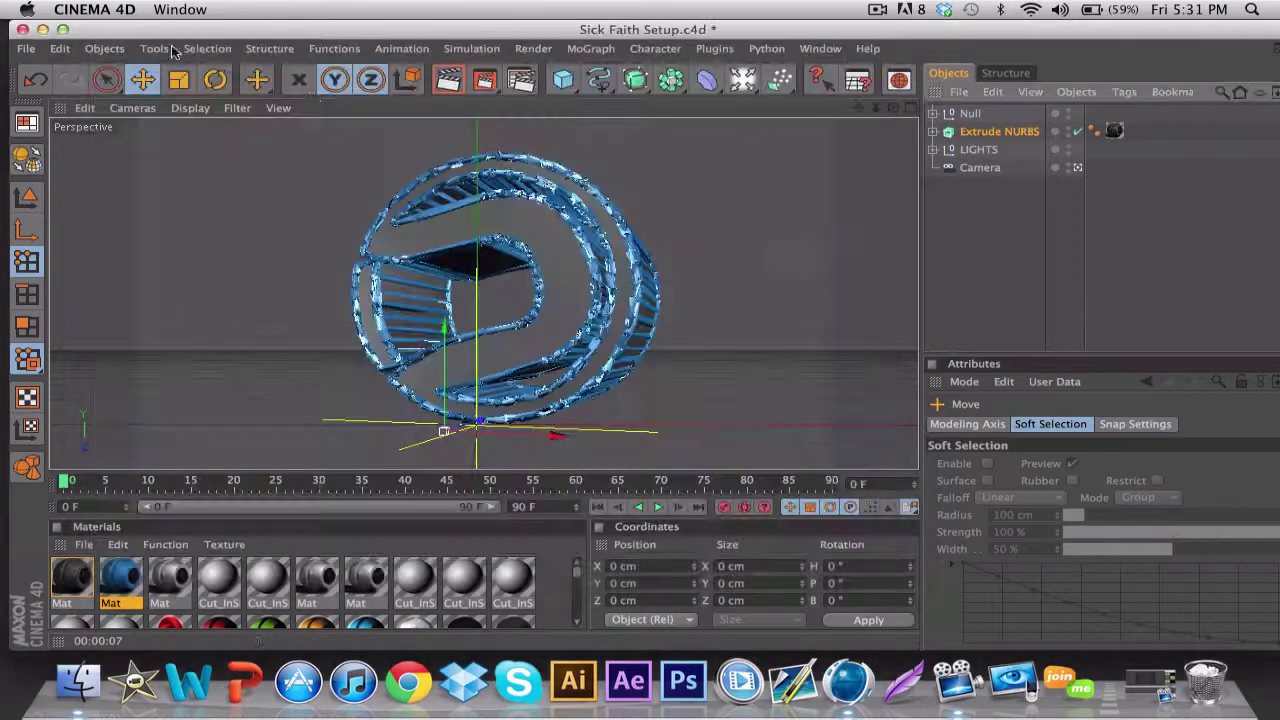
{"action": "left_click", "coordinate": [519, 84]}
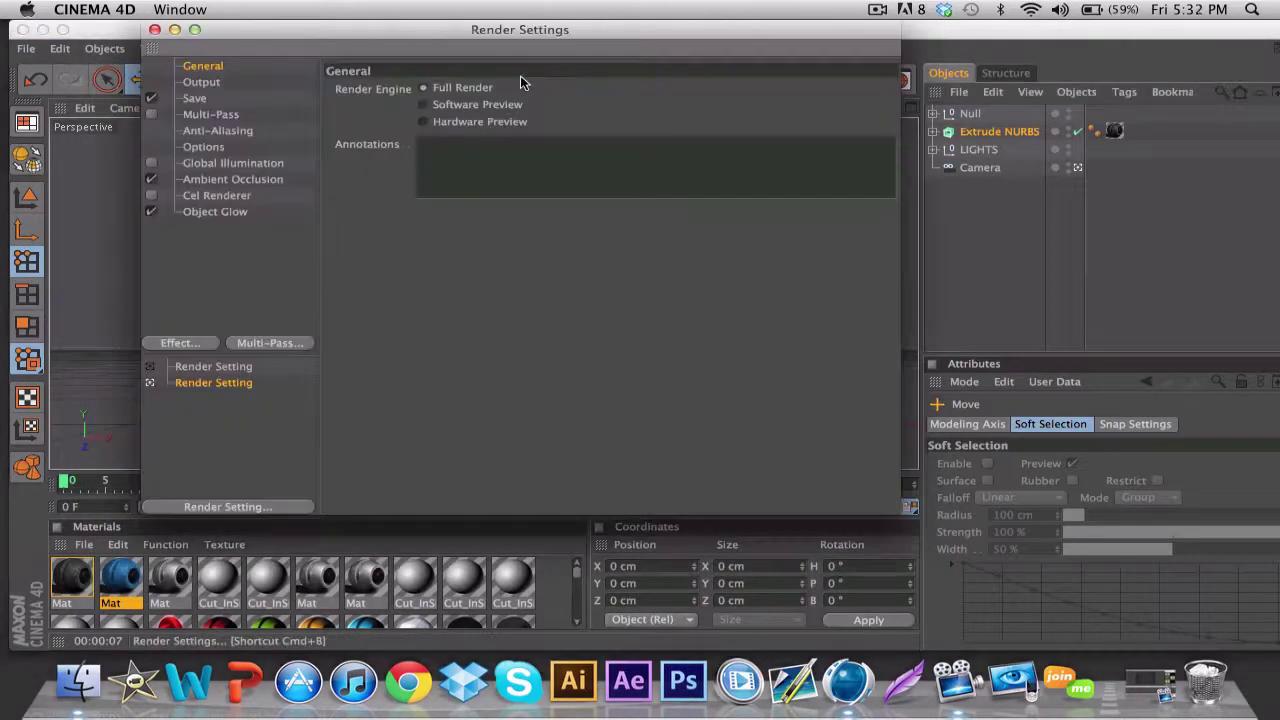
{"action": "left_click", "coordinate": [153, 30]}
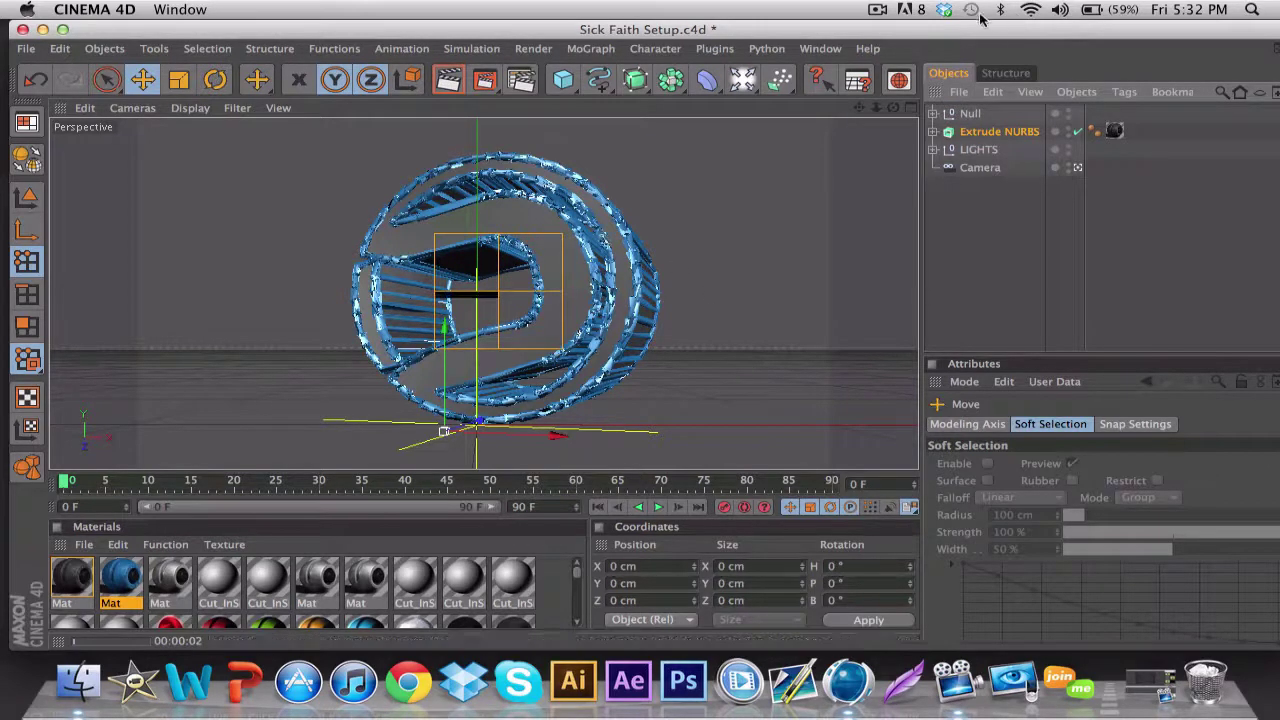
{"action": "left_click", "coordinate": [877, 10]}
{"action": "left_click", "coordinate": [890, 68]}
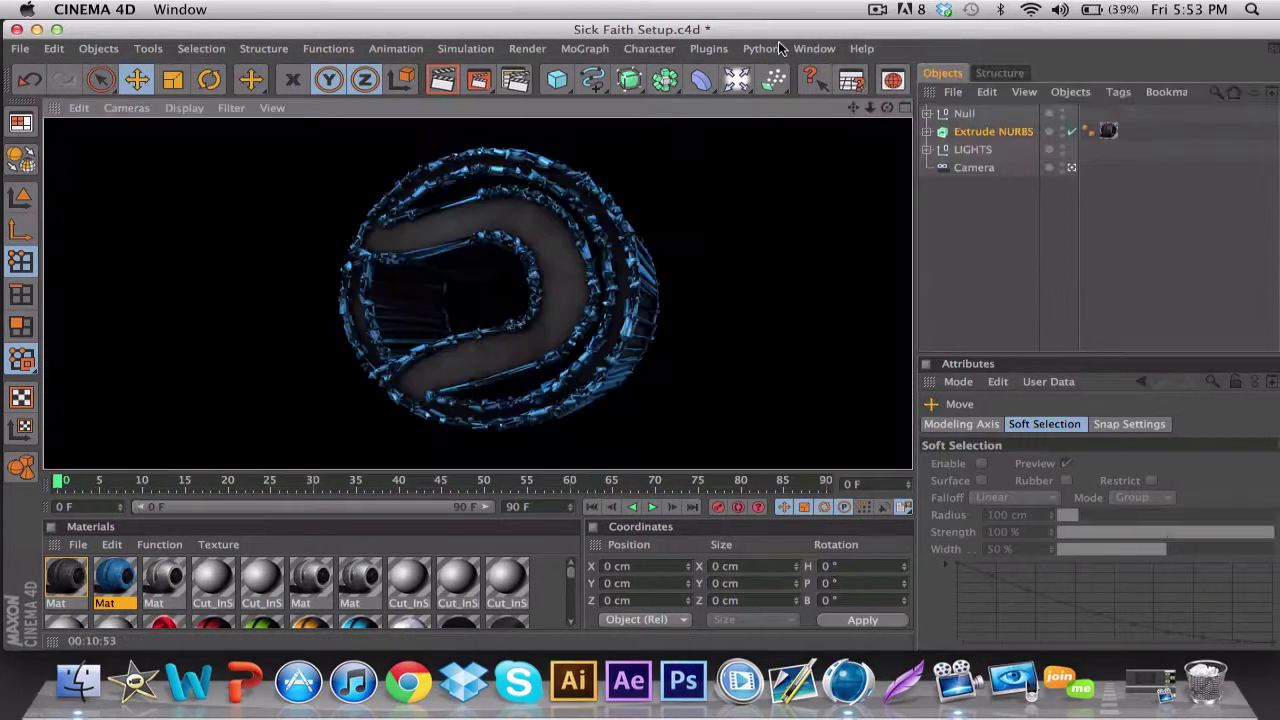